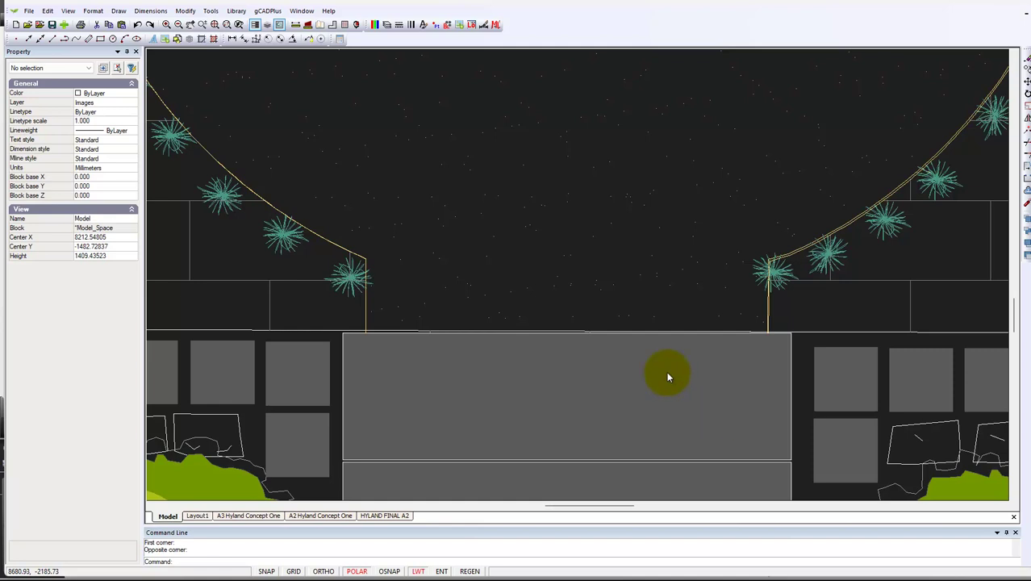
Return to the full-plan view and begin a window zoom near the steps below the garden beds.
right_click(668, 377)
click(726, 441)
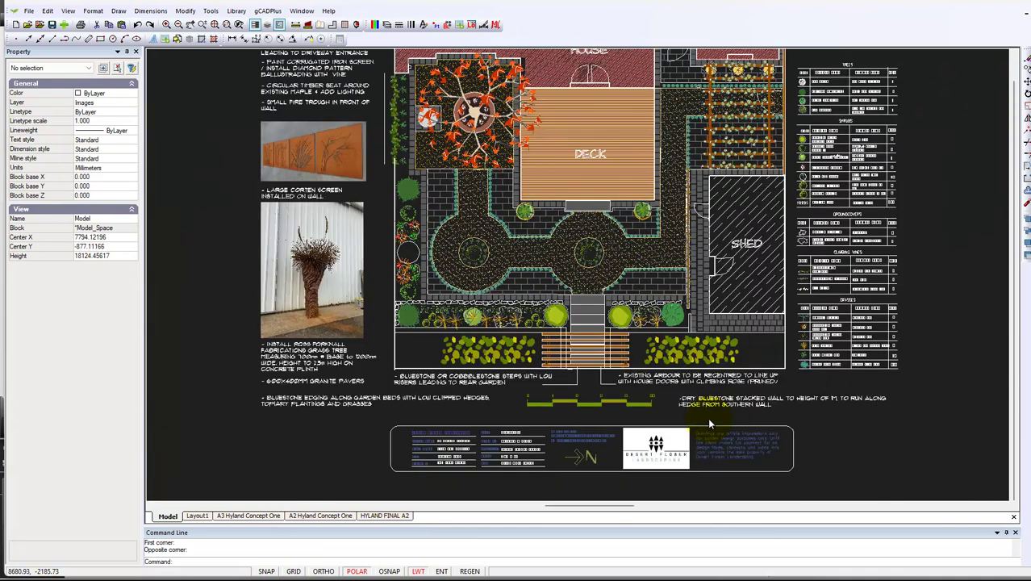
right_click(603, 349)
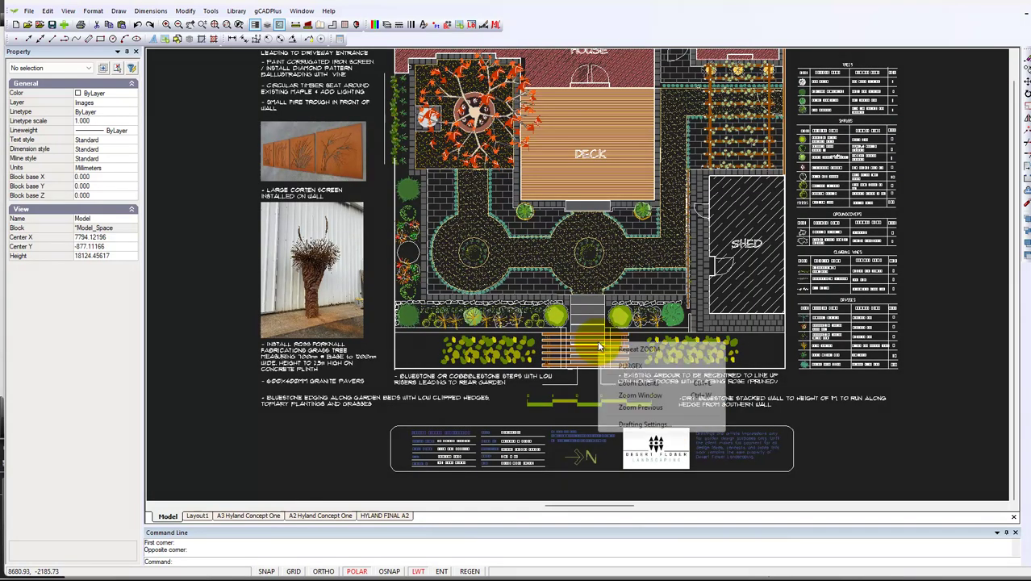
click(653, 396)
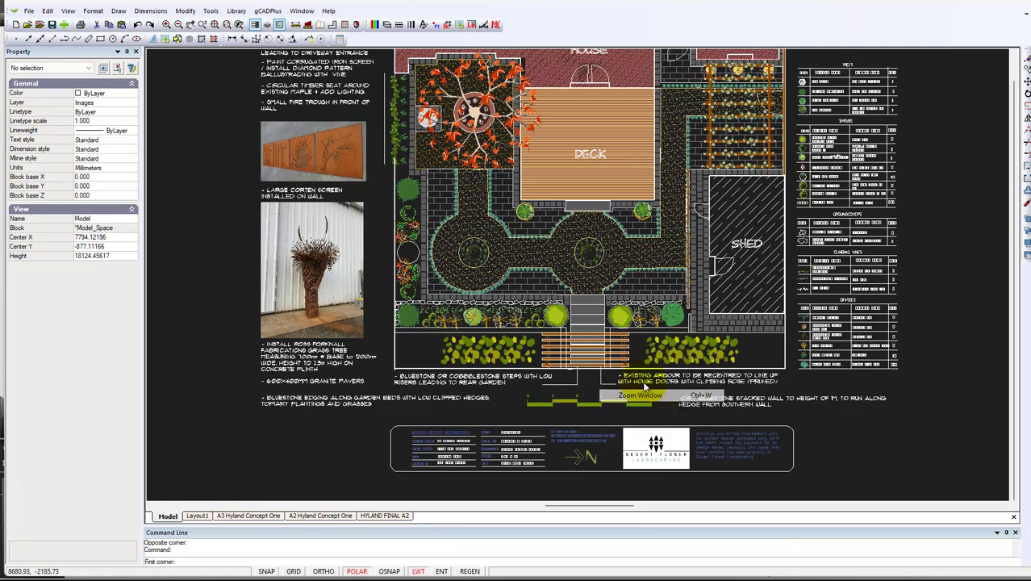
click(563, 275)
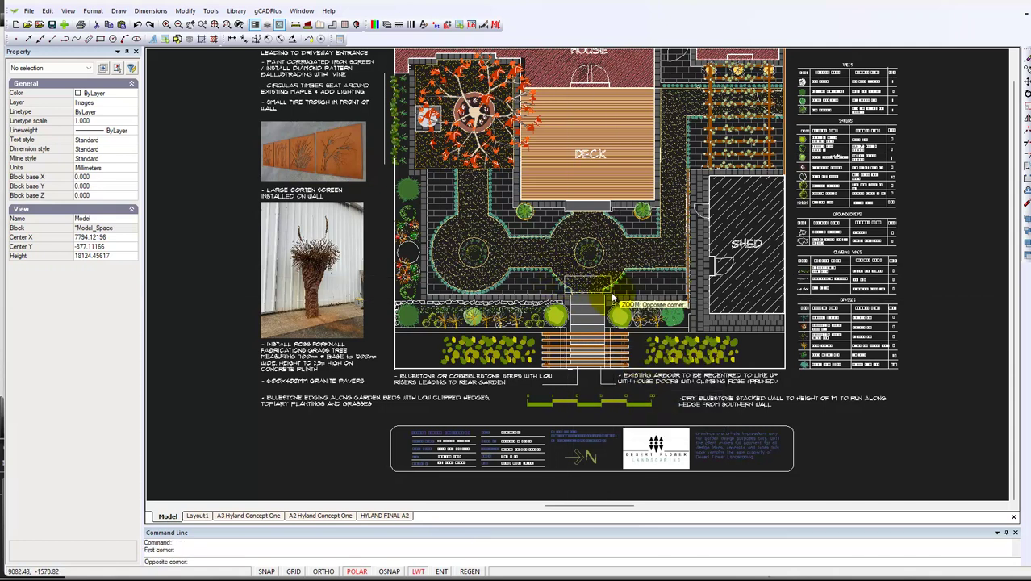
Complete the zoom, select the yellow boundary polyline and pan to its numbered vertices along the curved beds.
click(613, 305)
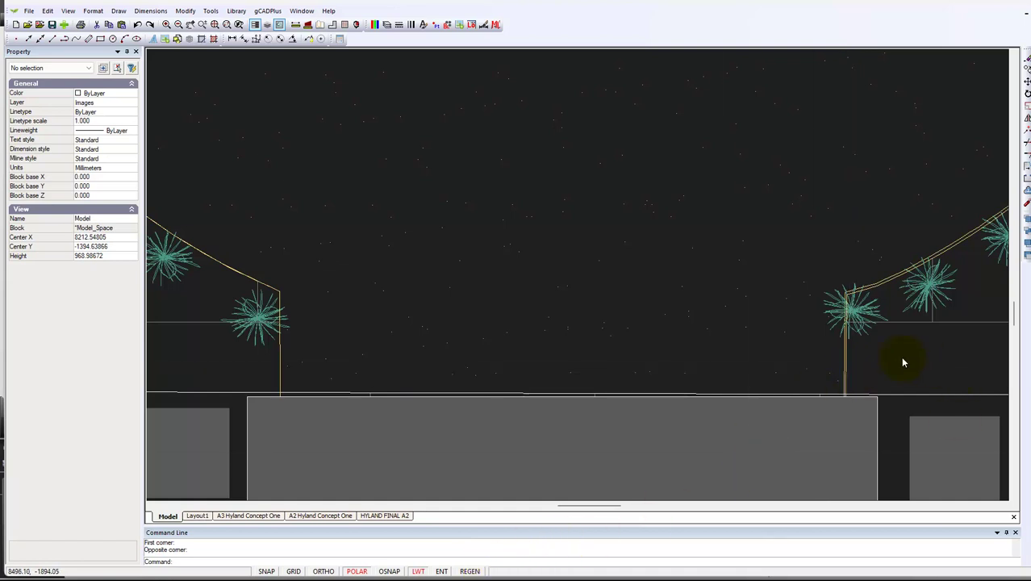
key(Escape)
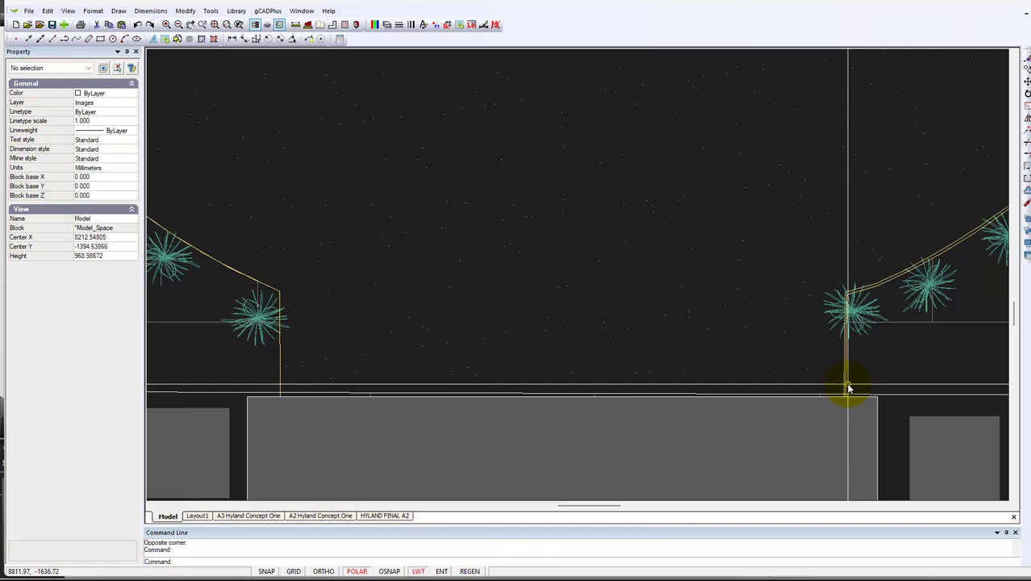
click(847, 388)
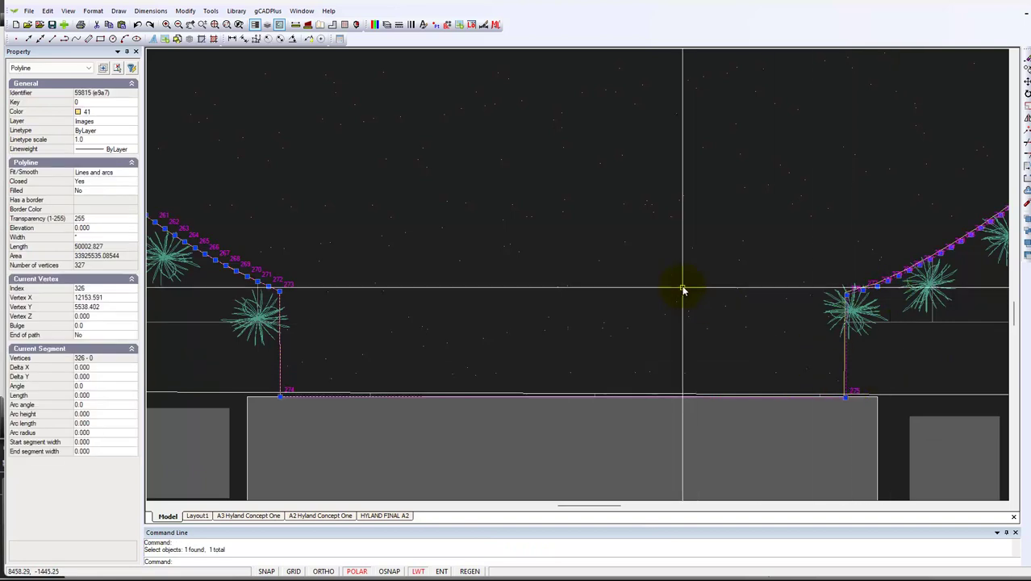
scroll(683, 289, down, 4)
scroll(625, 167, down, 2)
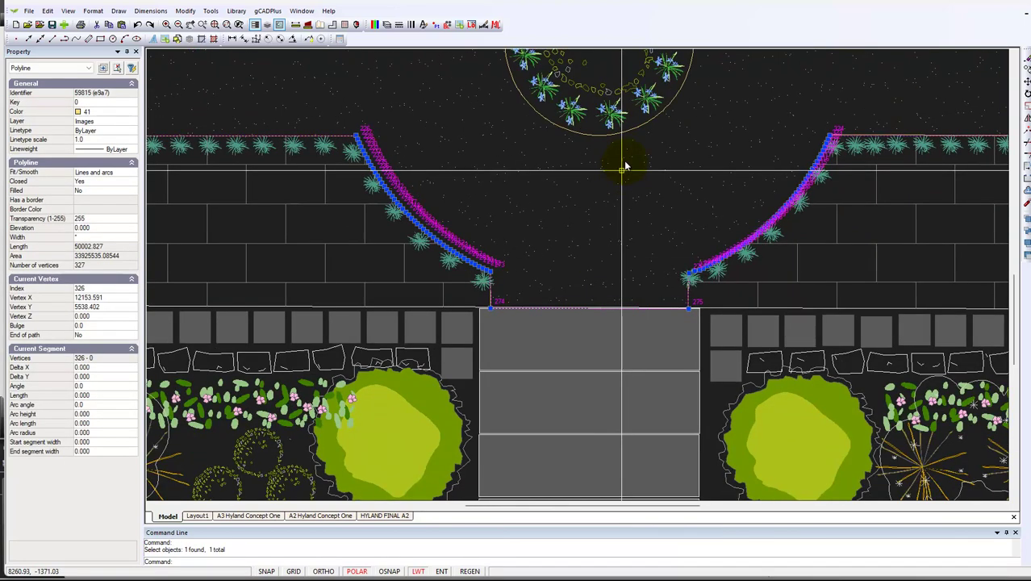
middle_drag(621, 166, 658, 295)
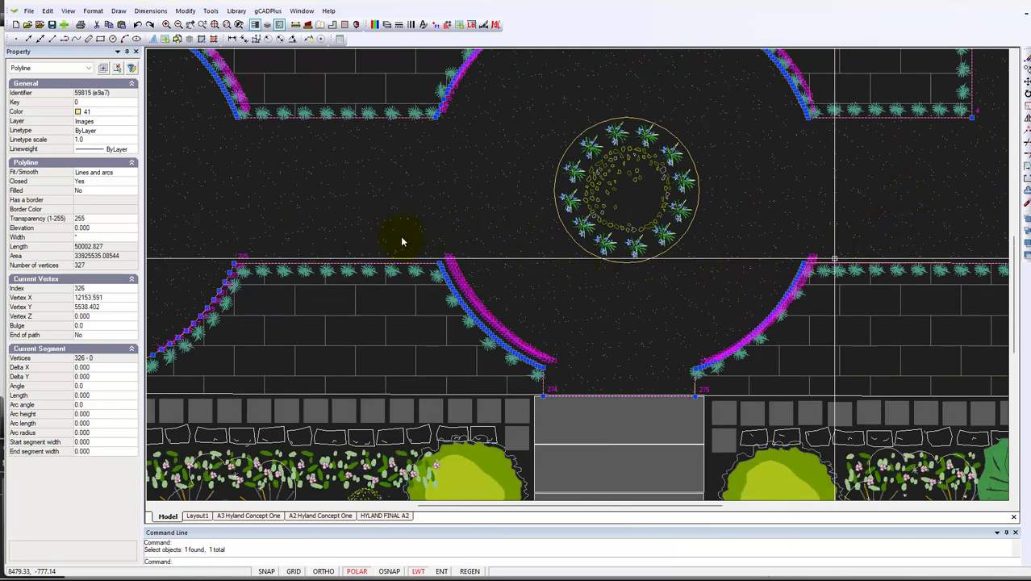
scroll(586, 298, down, 2)
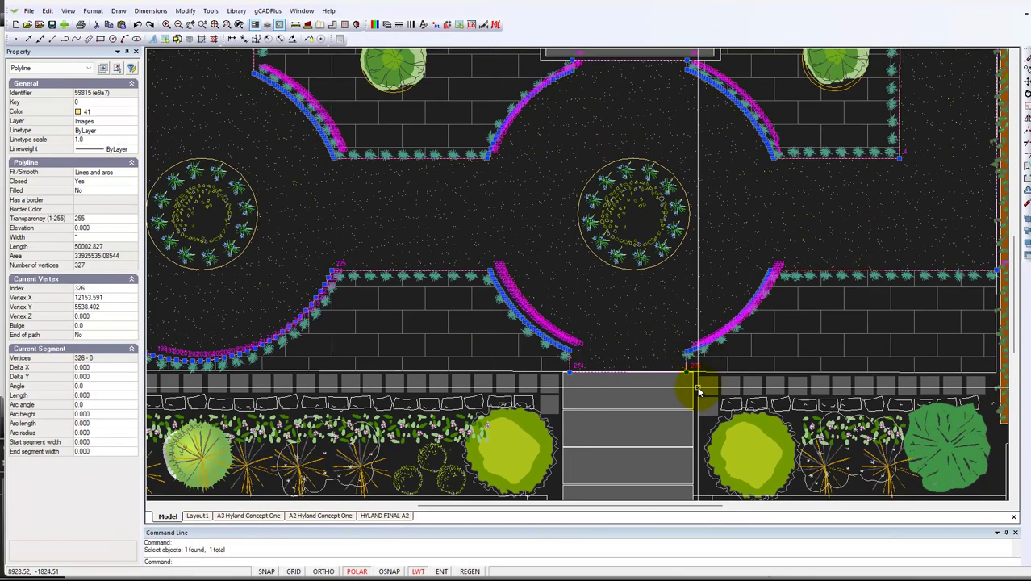
Cancel the vertex edit and deselect the boundary polyline.
right_click(698, 391)
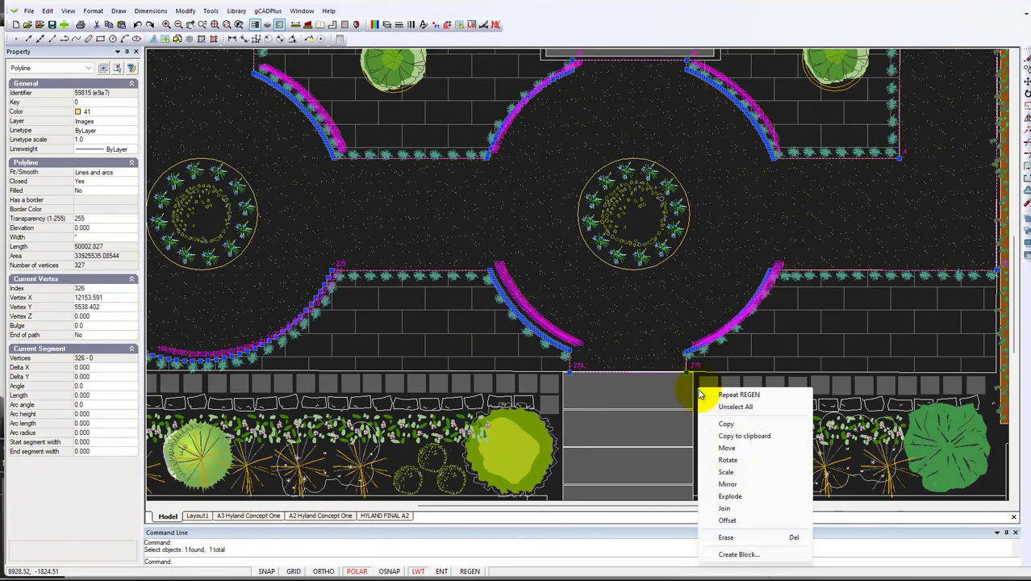
click(754, 473)
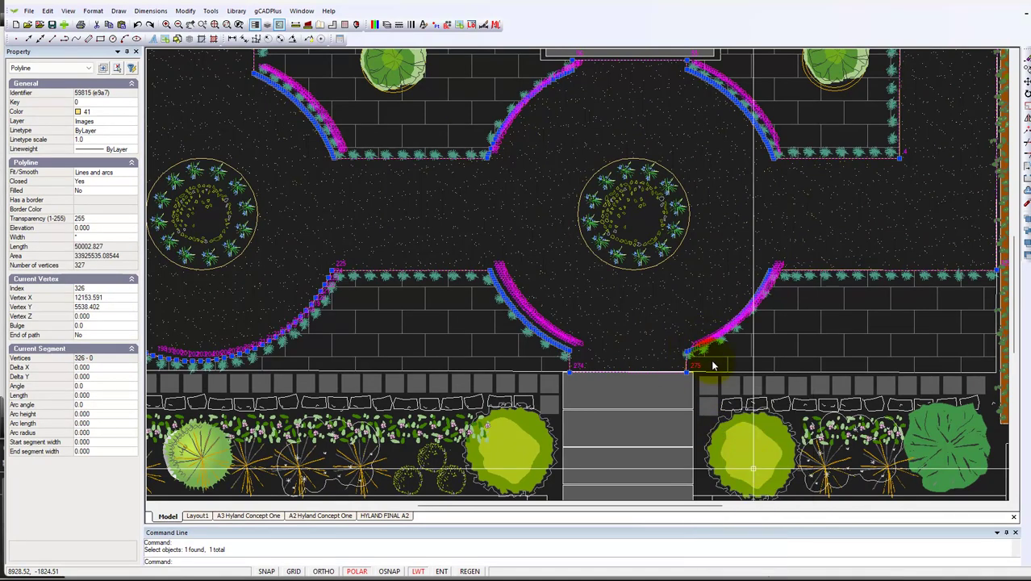
key(Escape)
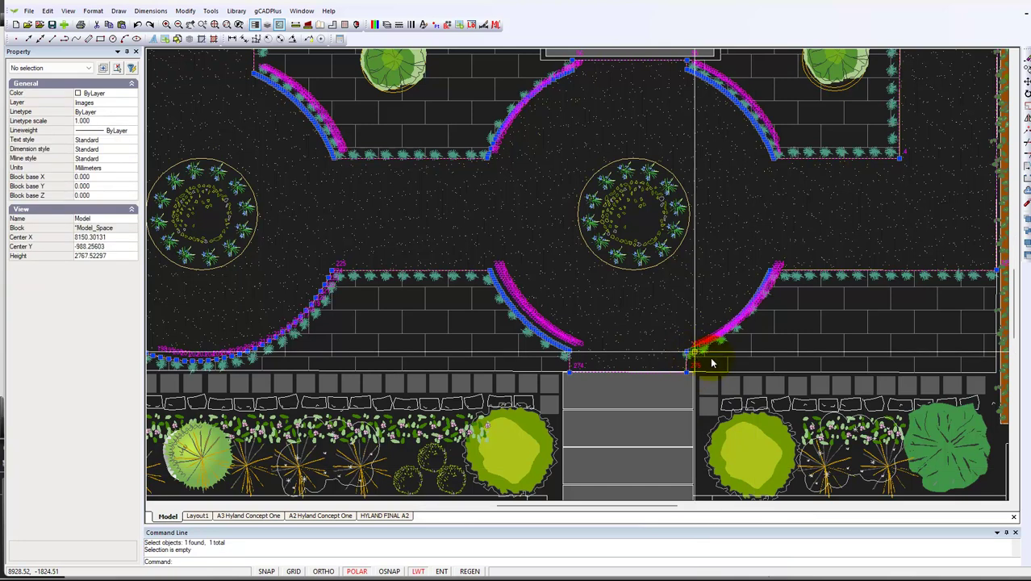
Window-zoom onto the corner where the right curve meets its vertical end.
scroll(711, 363, up, 3)
right_click(711, 359)
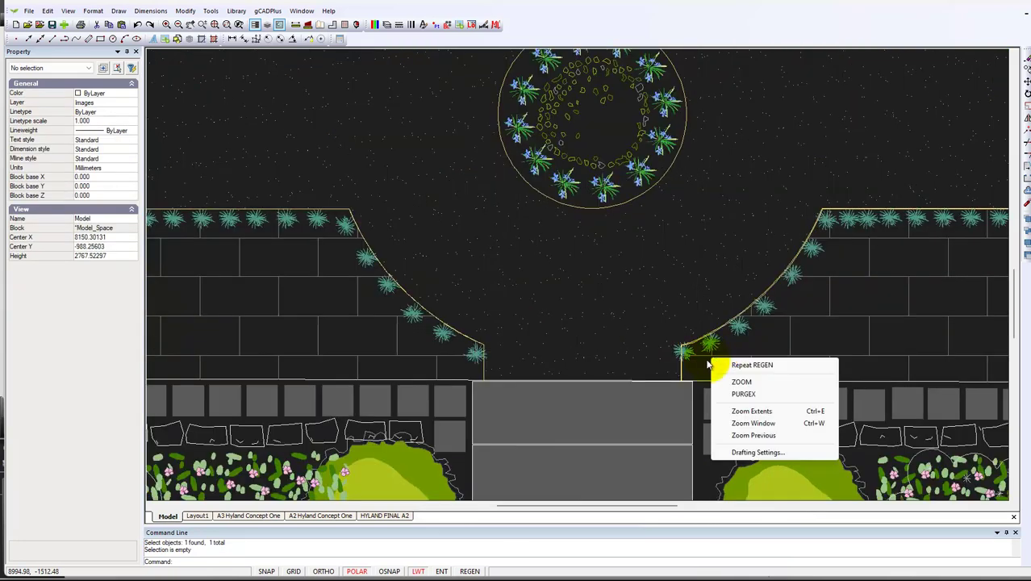
click(758, 423)
click(660, 322)
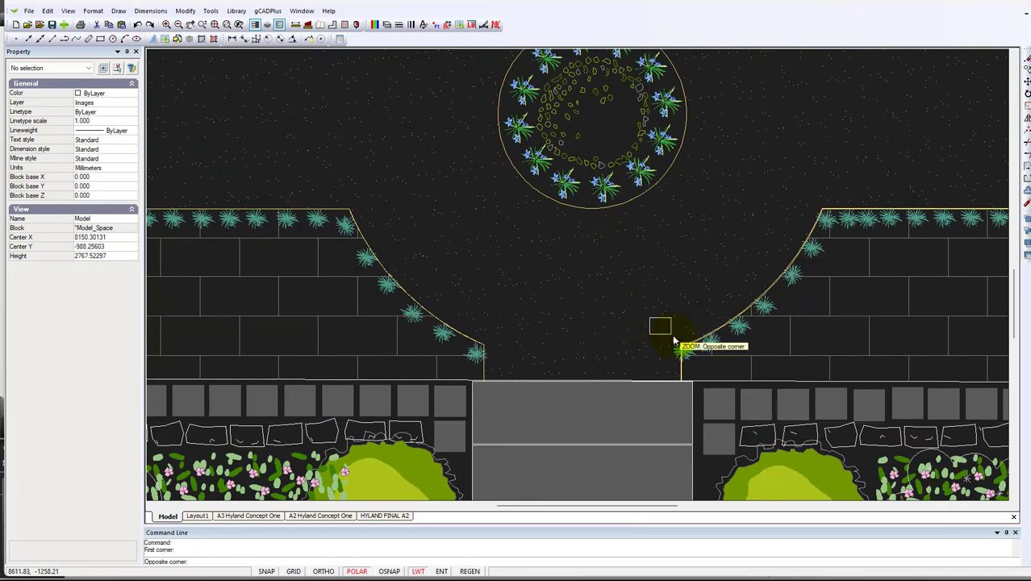
click(733, 398)
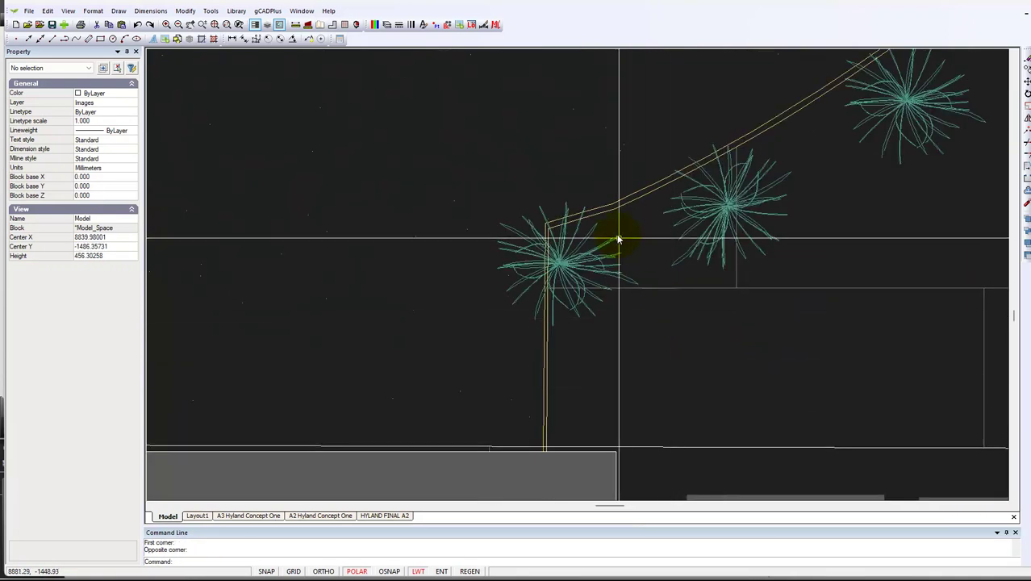
Select the overlapping 336-vertex boundary polyline and zoom along its vertices from the paving up the right curve.
click(601, 215)
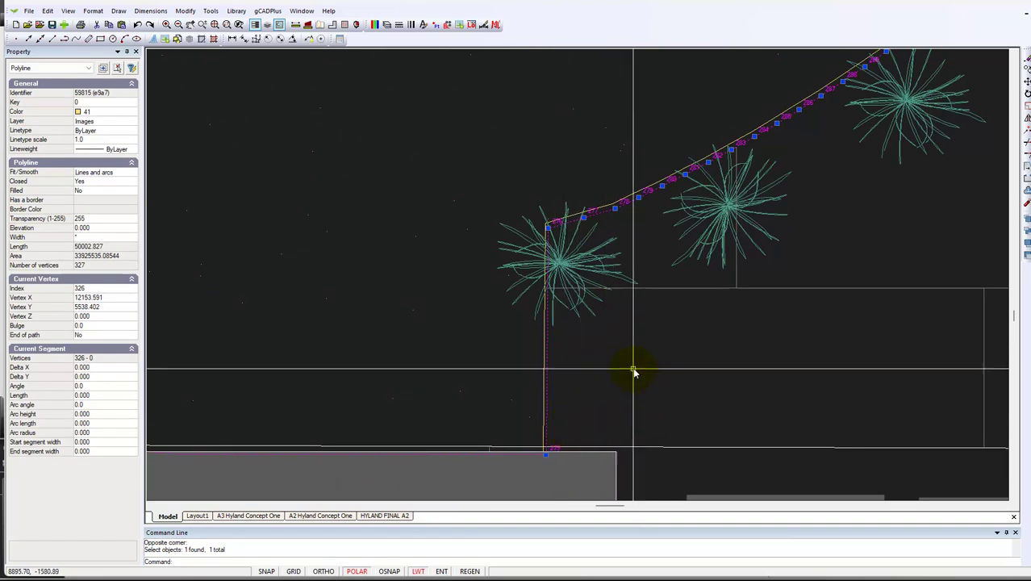
key(Escape)
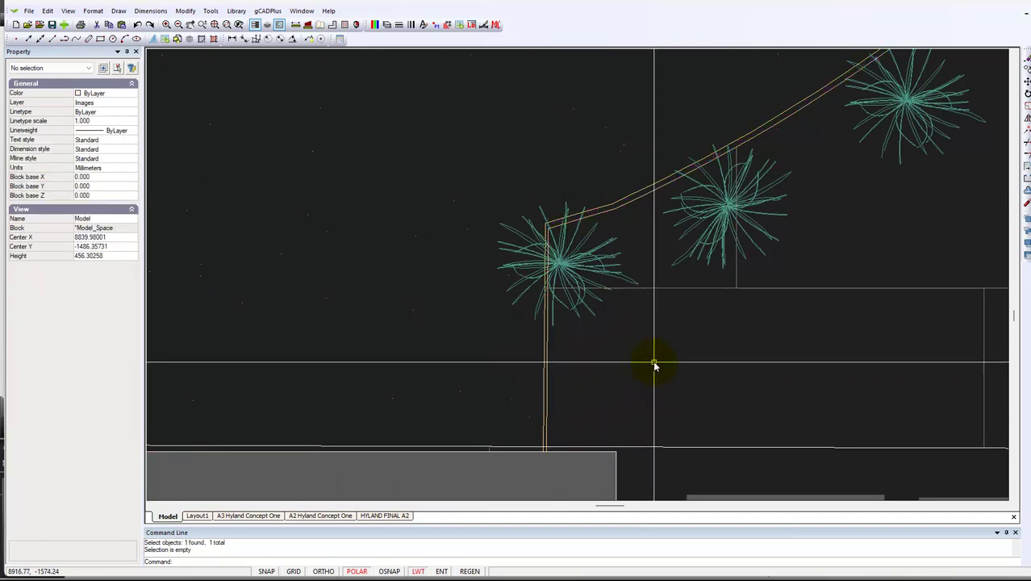
click(605, 208)
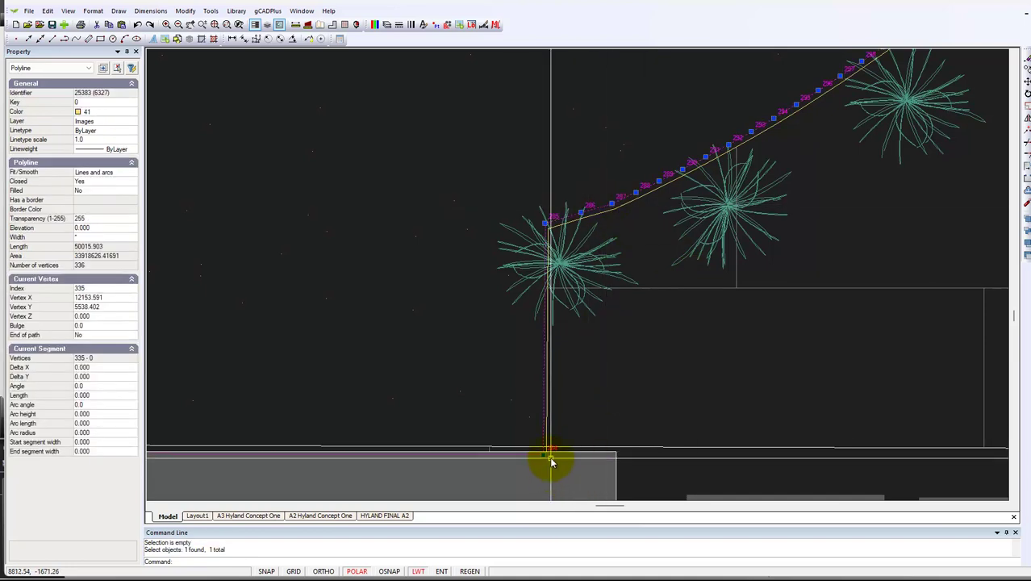
scroll(552, 460, up, 4)
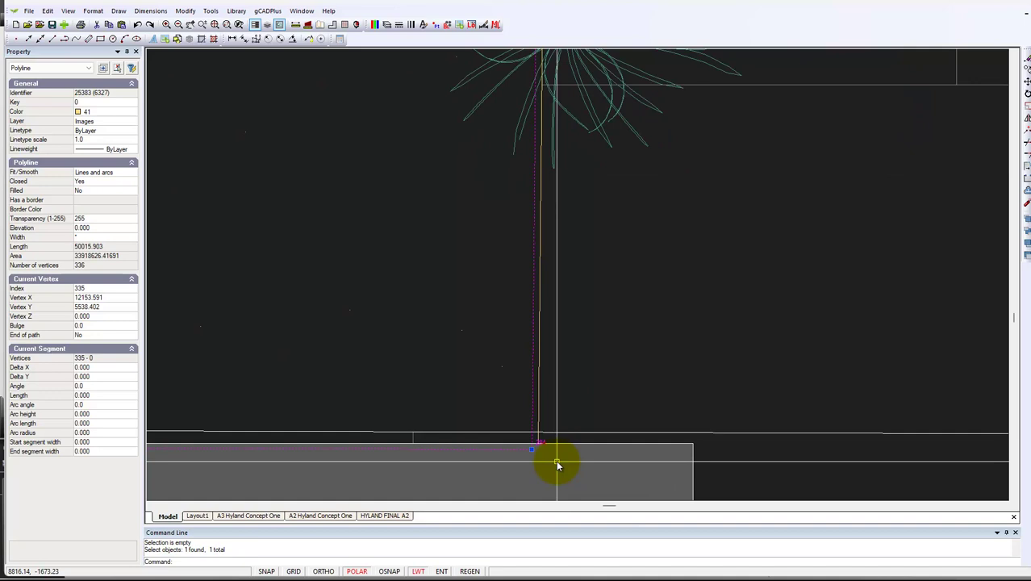
scroll(552, 461, up, 3)
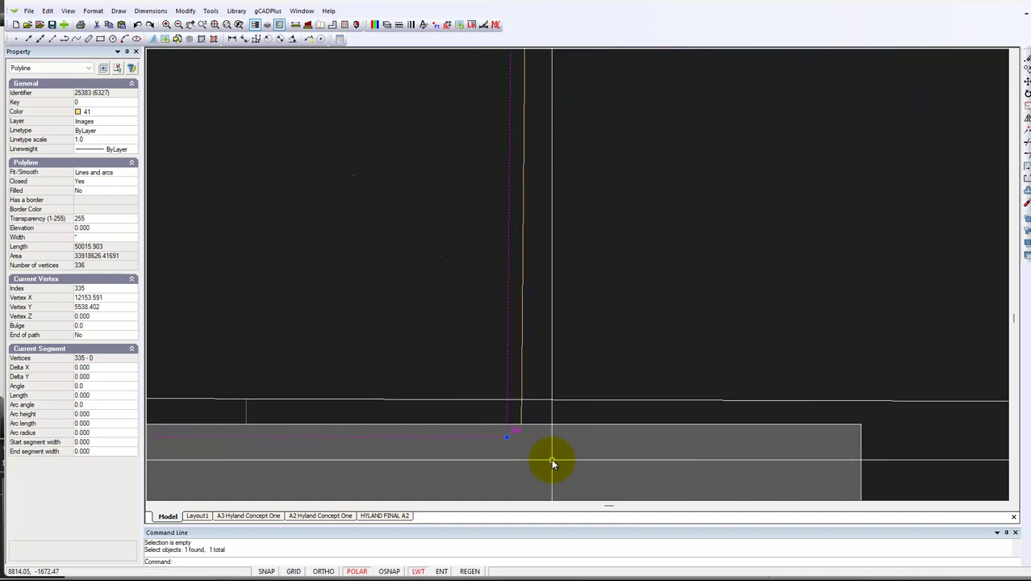
scroll(551, 460, down, 4)
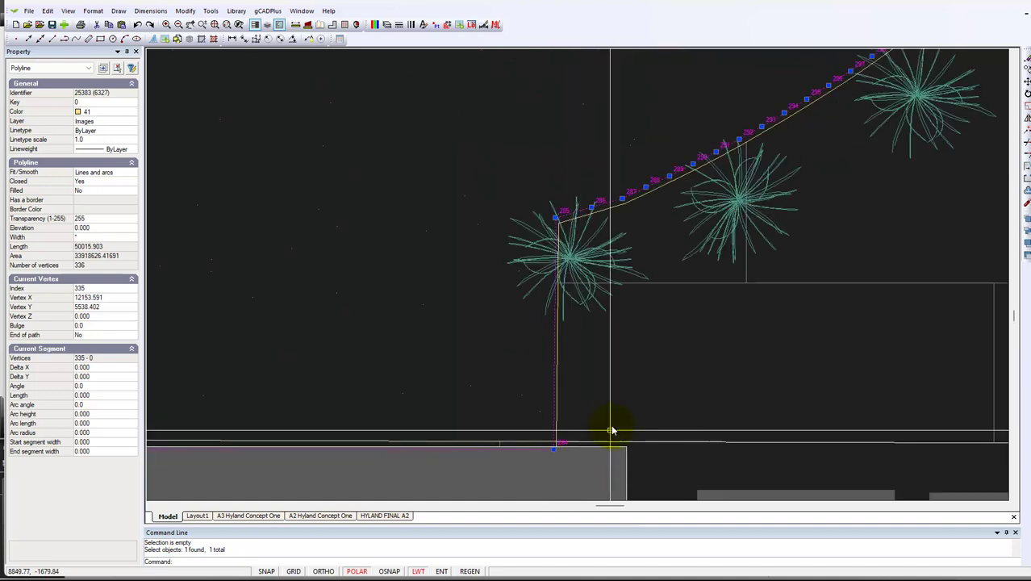
scroll(617, 358, down, 5)
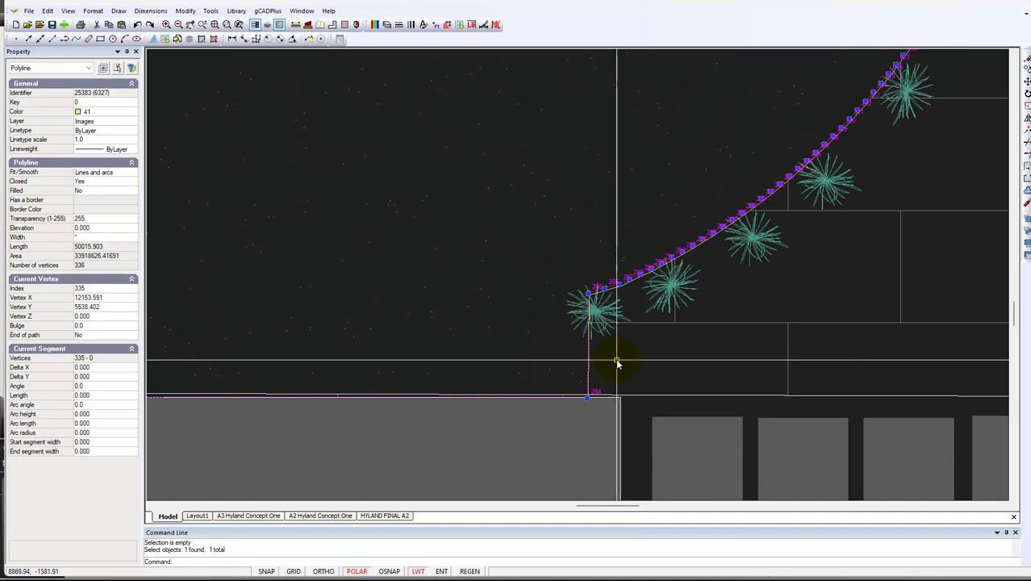
scroll(617, 364, down, 2)
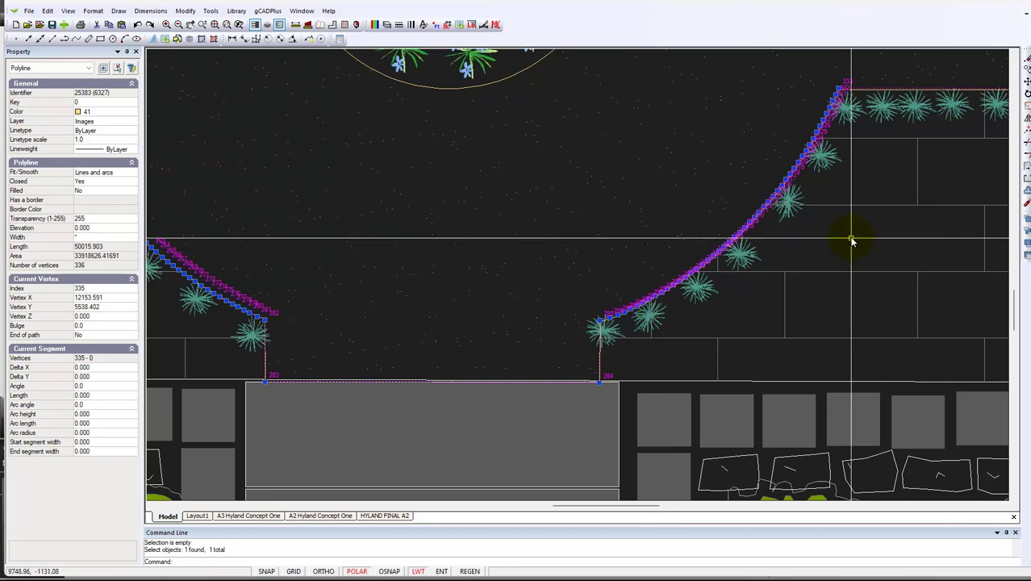
scroll(618, 305, up, 2)
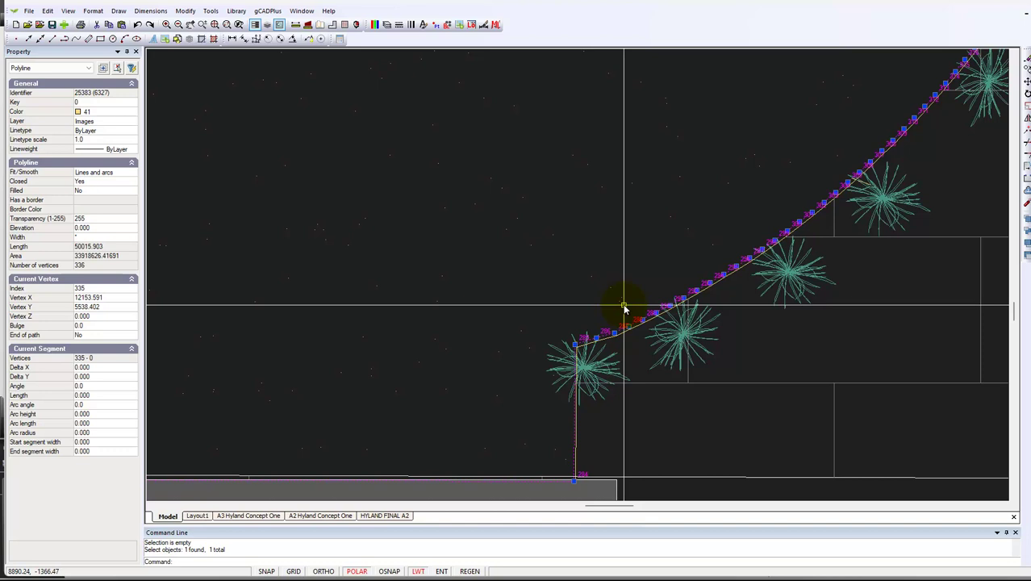
key(Escape)
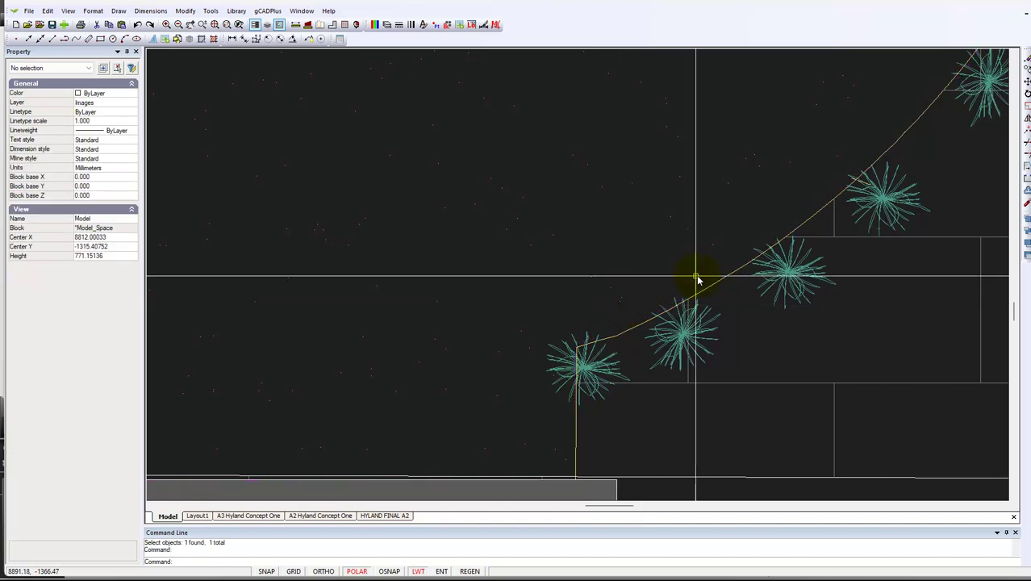
scroll(702, 274, down, 4)
scroll(644, 357, up, 2)
scroll(644, 356, up, 2)
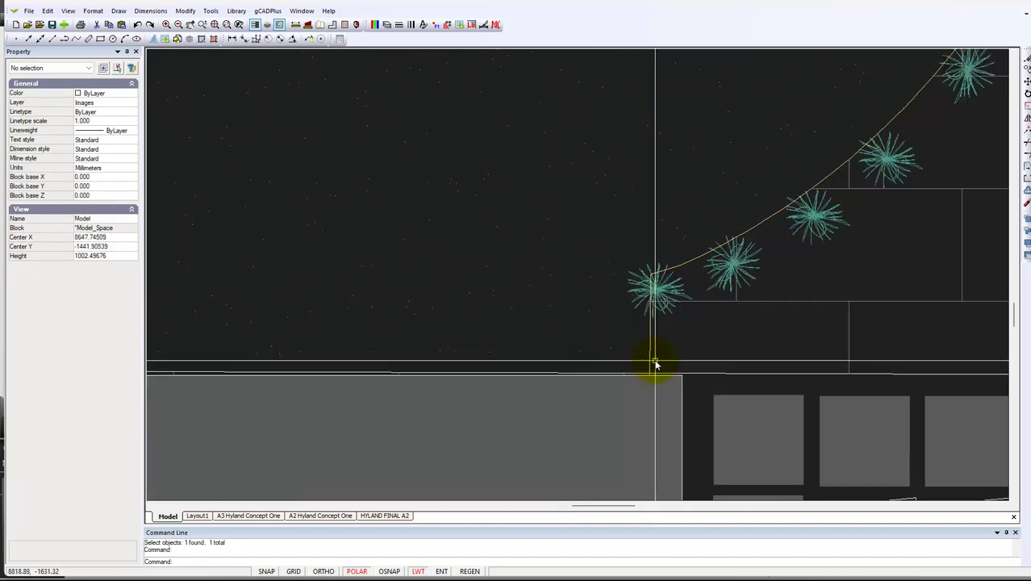
scroll(657, 268, up, 6)
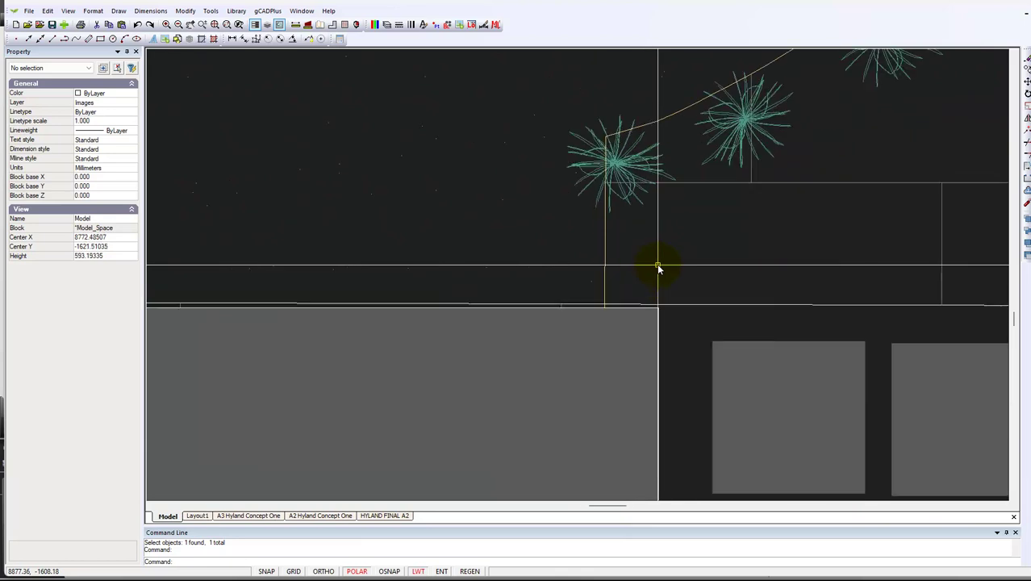
click(588, 279)
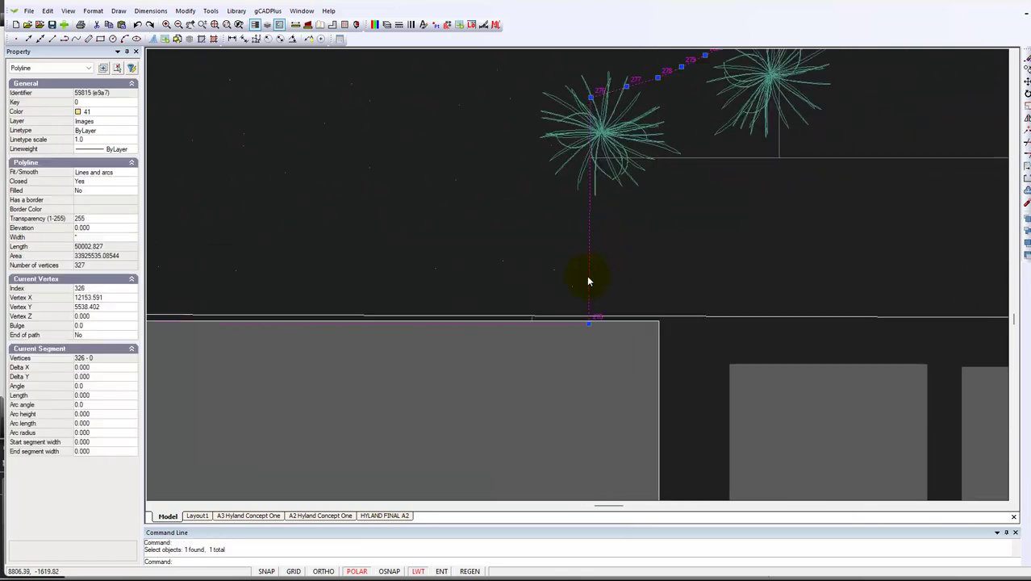
scroll(643, 319, up, 8)
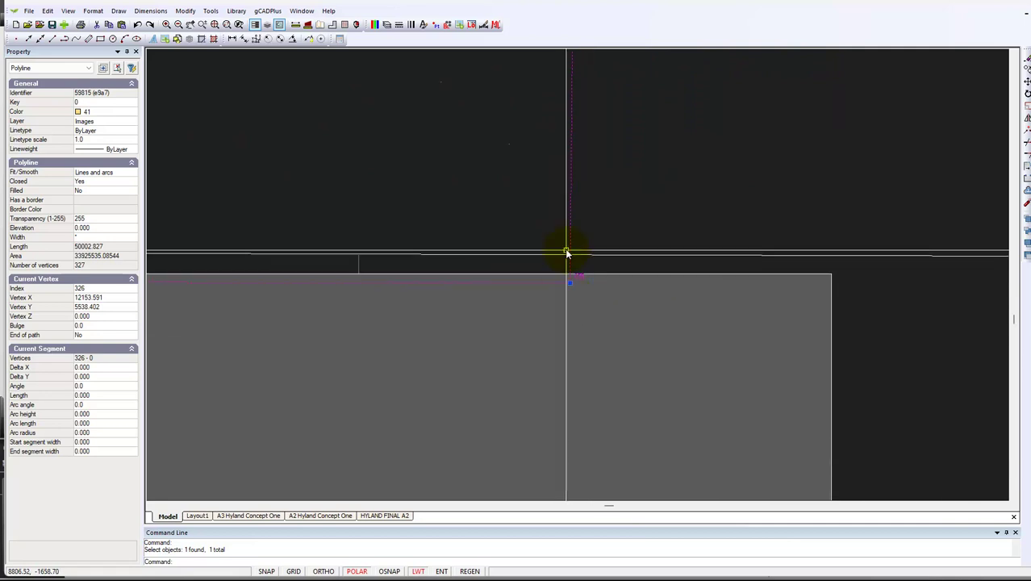
scroll(577, 283, up, 2)
scroll(577, 282, up, 2)
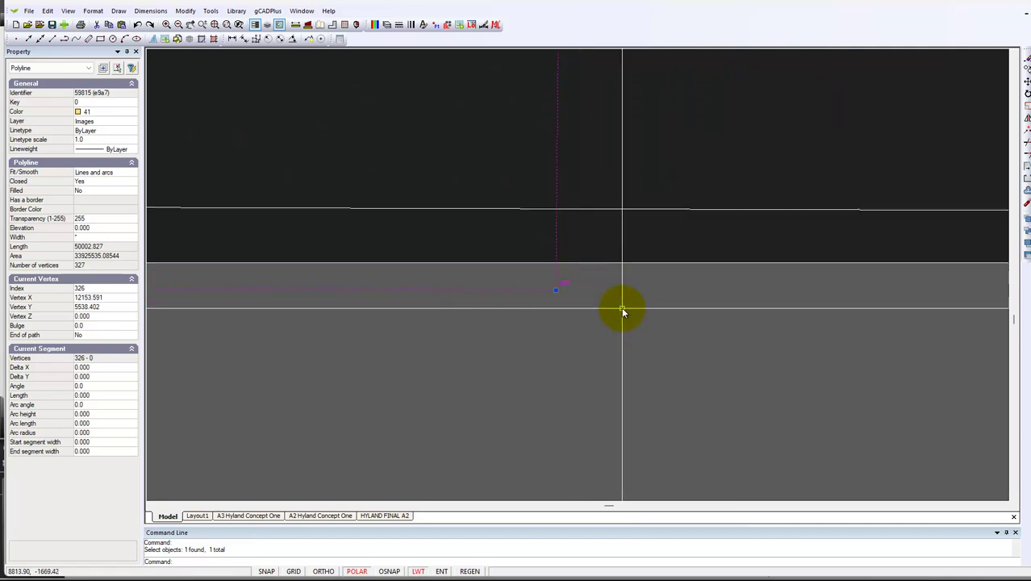
scroll(639, 329, down, 3)
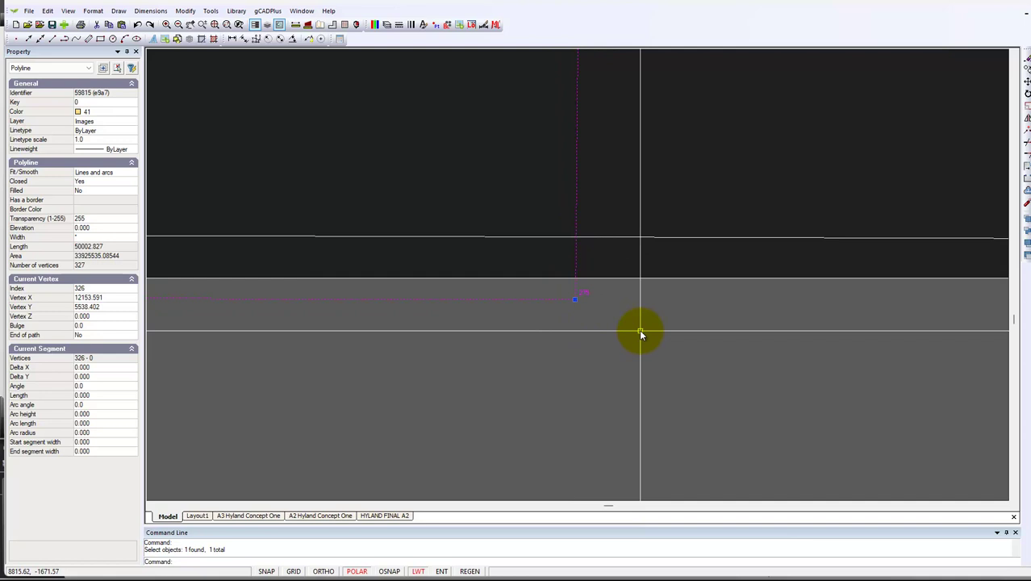
scroll(639, 329, down, 1)
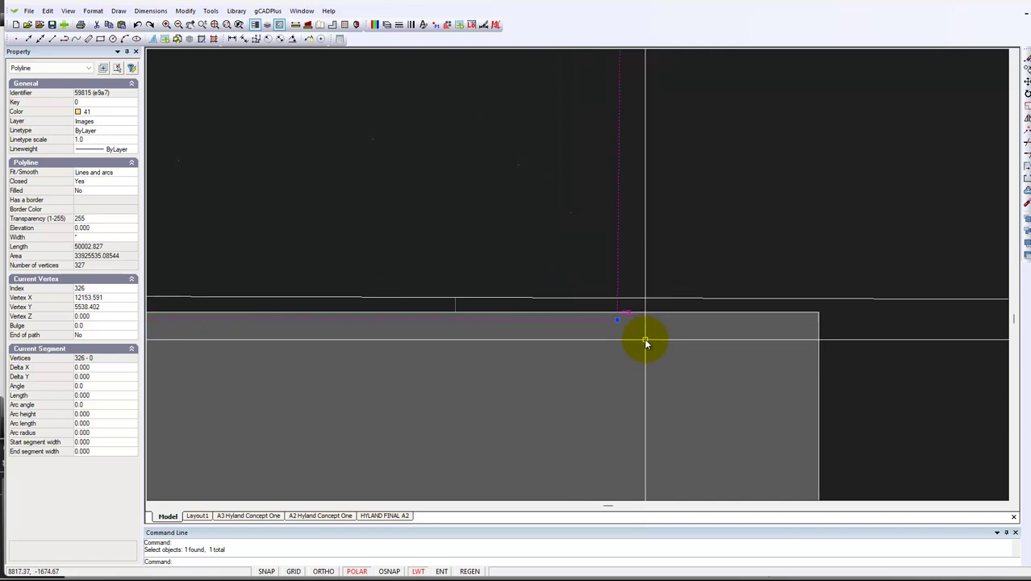
scroll(646, 343, down, 4)
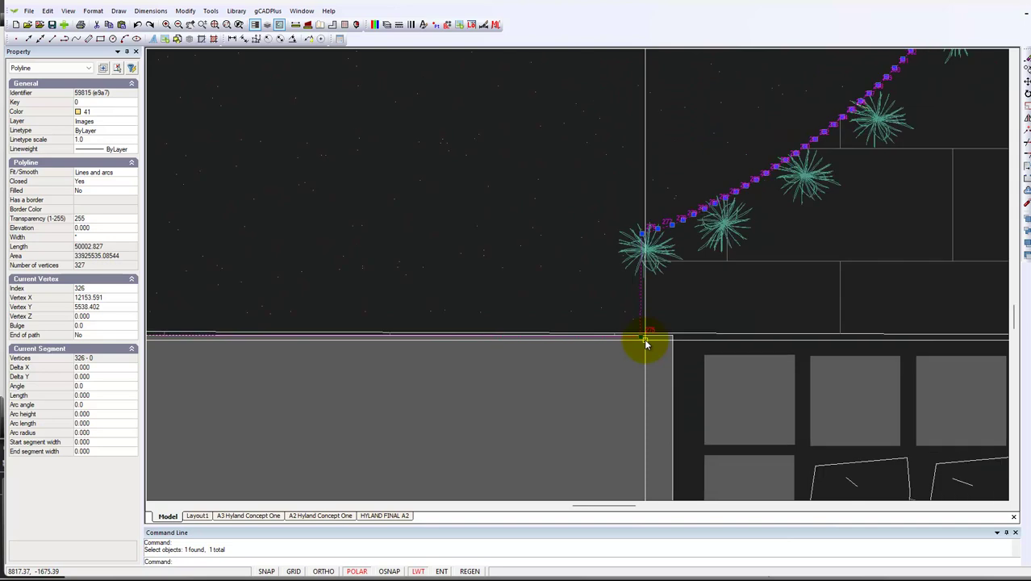
scroll(645, 344, down, 2)
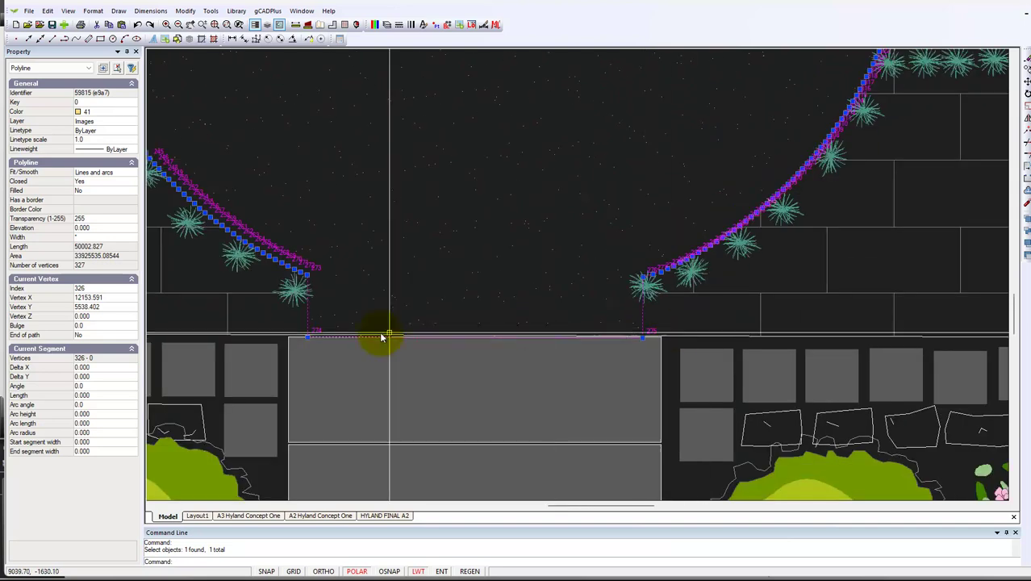
scroll(708, 343, up, 3)
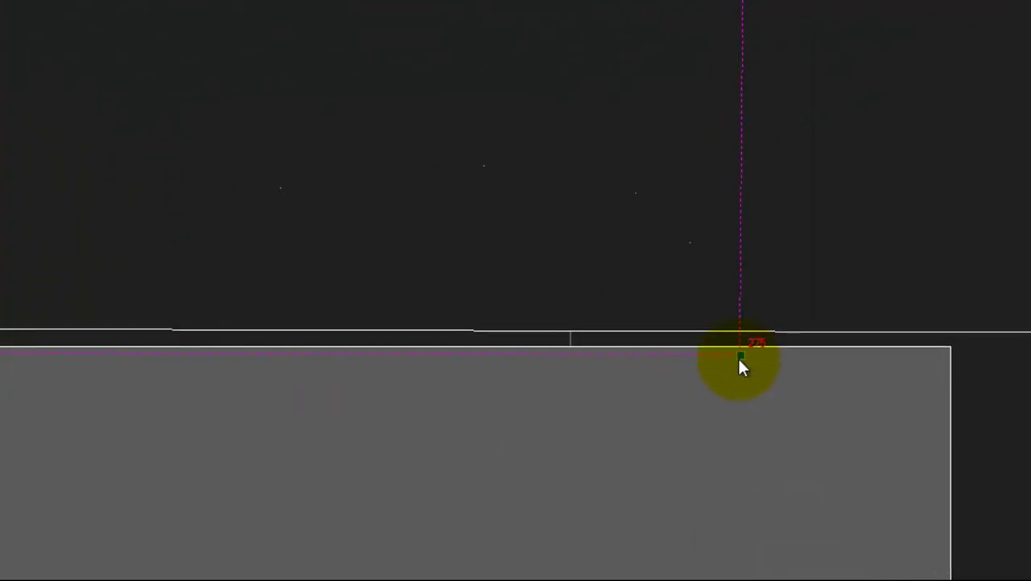
Snap vertex 275 onto the paving edge corner using OSNAP (F3).
key(Escape)
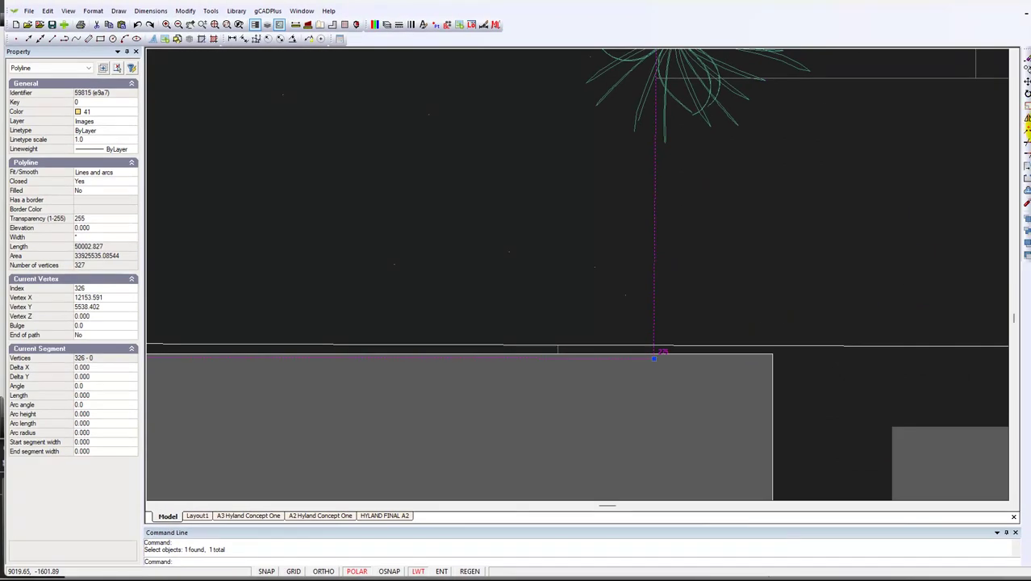
mouse_move(654, 357)
mouse_down()
mouse_move(736, 276)
mouse_move(652, 347)
mouse_up()
key(F3)
click(653, 346)
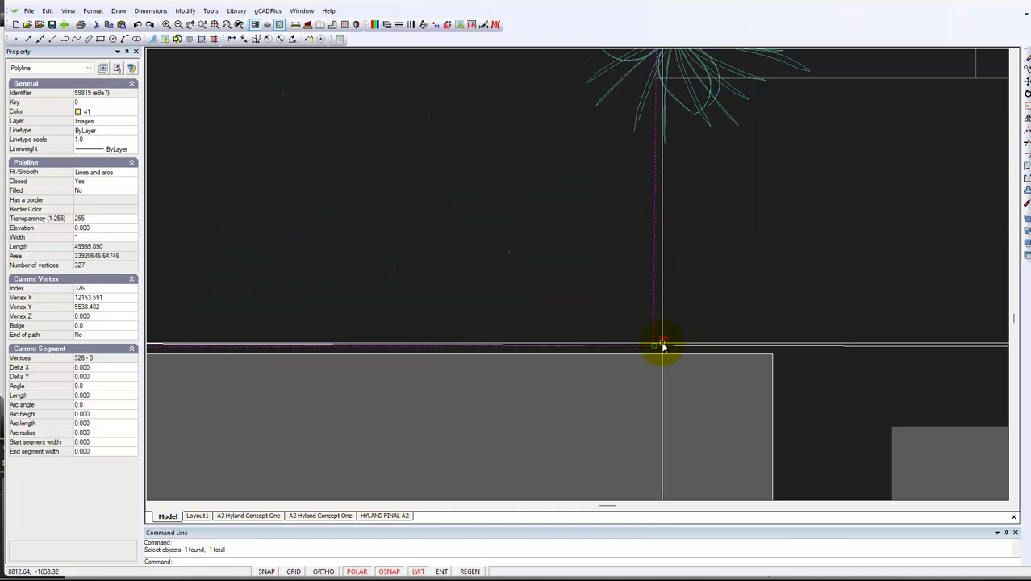
key(F3)
scroll(763, 393, down, 2)
scroll(762, 393, down, 3)
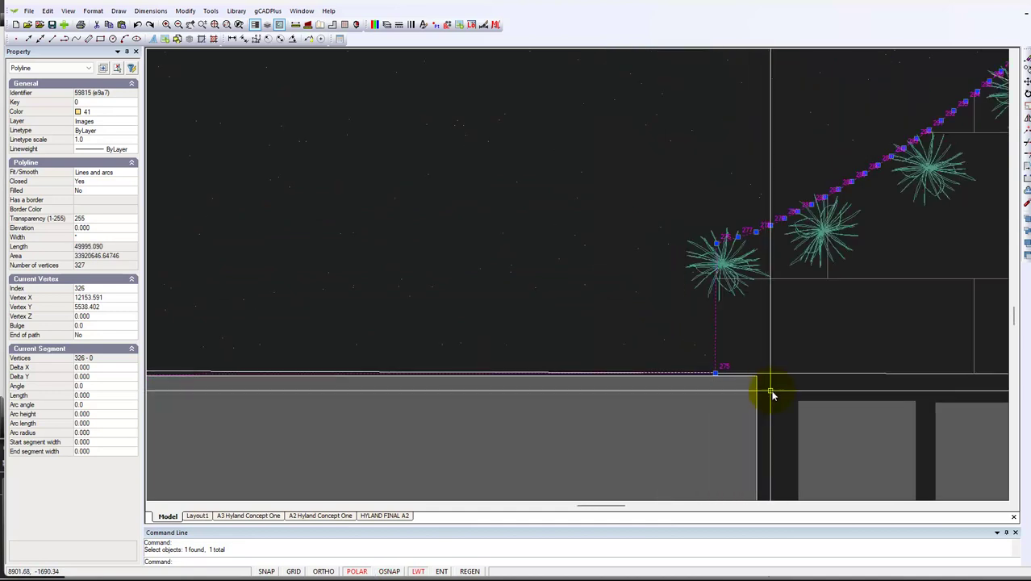
scroll(763, 393, down, 2)
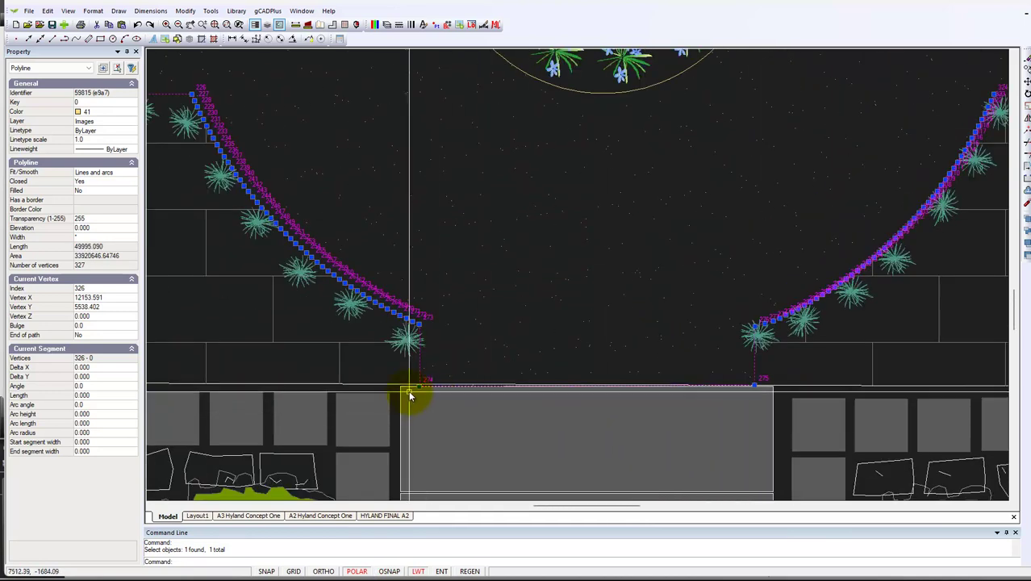
scroll(420, 385, up, 4)
scroll(420, 385, up, 2)
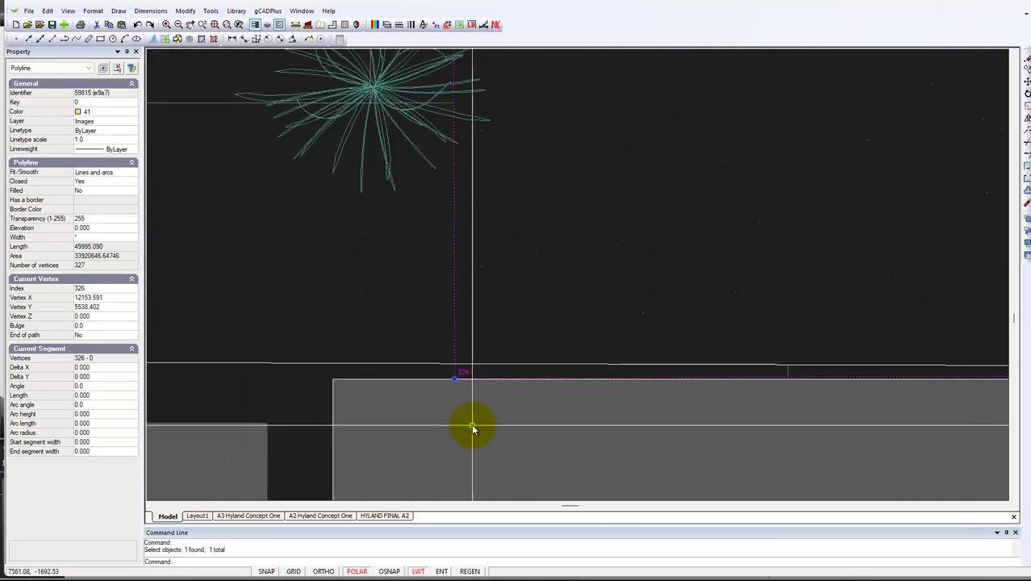
scroll(468, 421, up, 2)
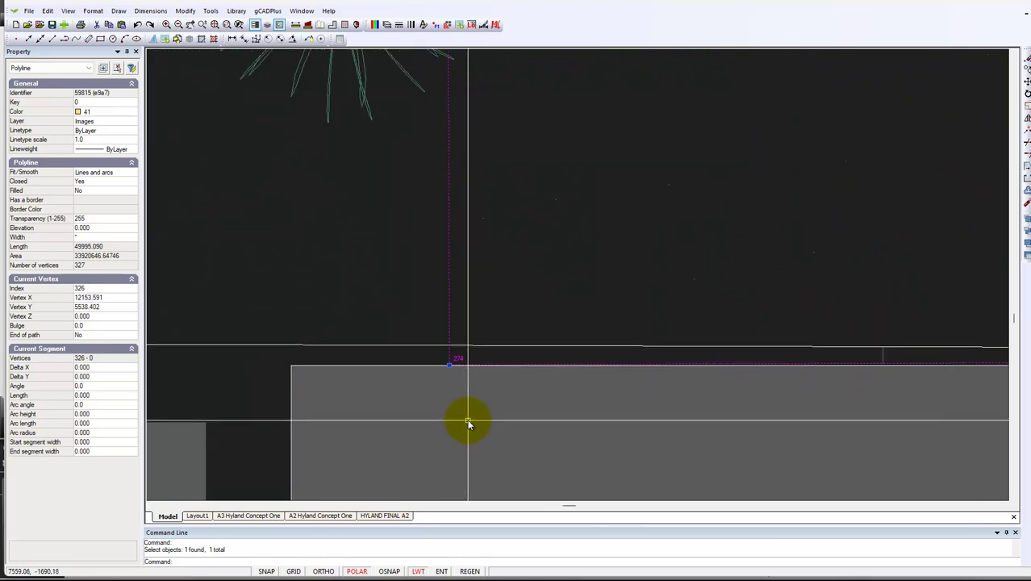
Snap vertex 274 onto the upper paving edge, then deselect the polyline.
click(450, 365)
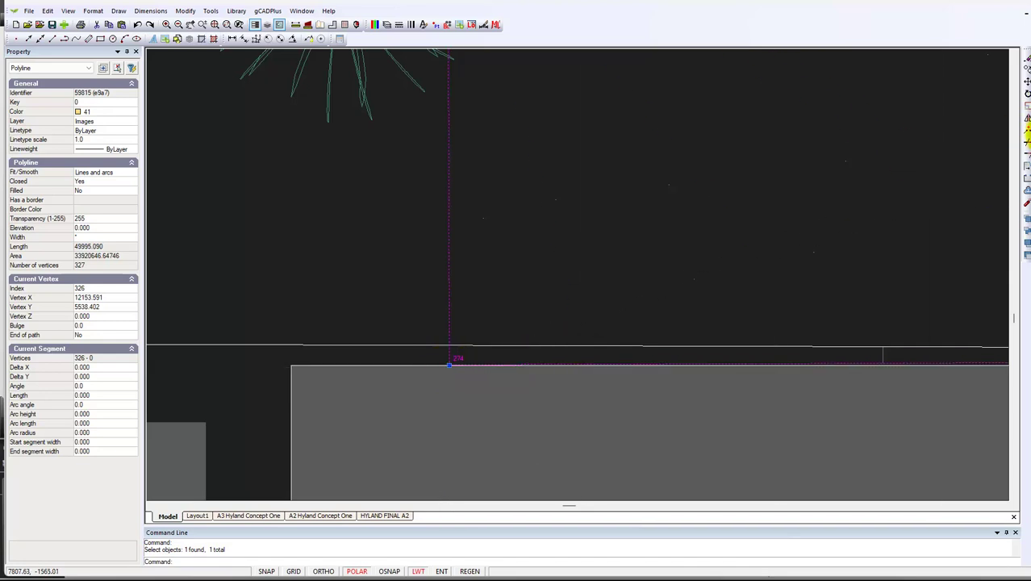
key(F3)
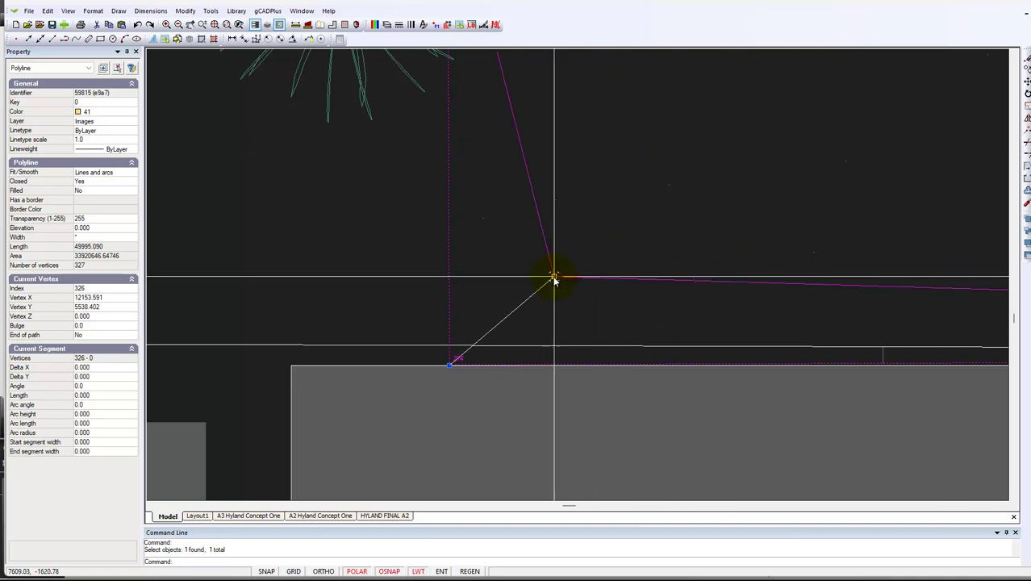
click(458, 345)
key(F3)
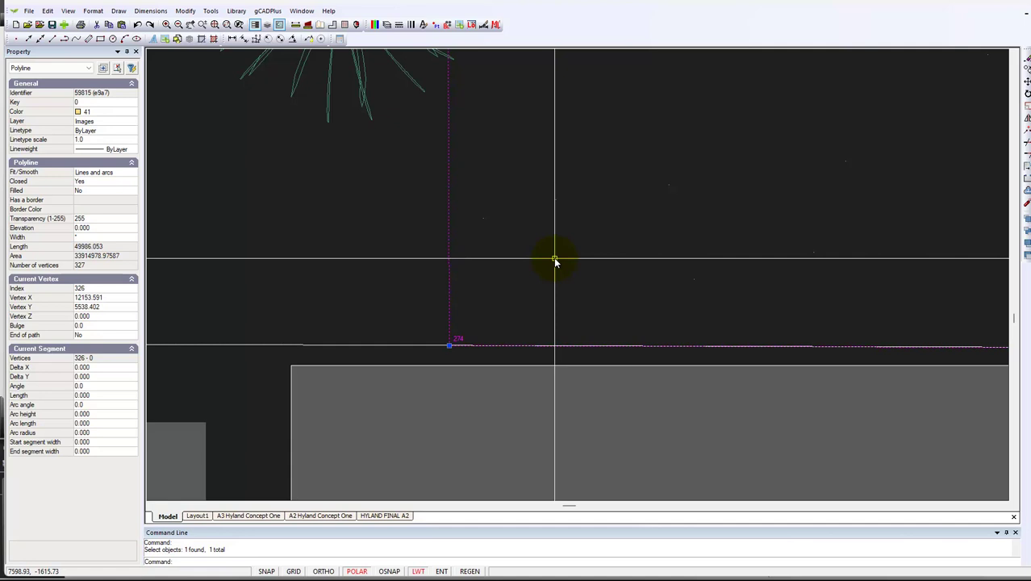
key(Escape)
scroll(554, 259, down, 2)
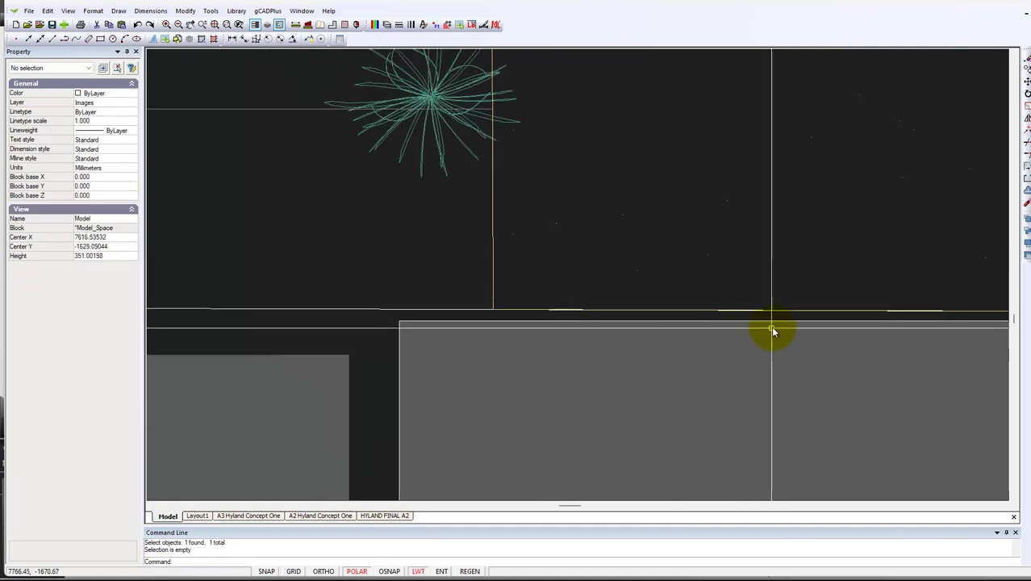
click(545, 288)
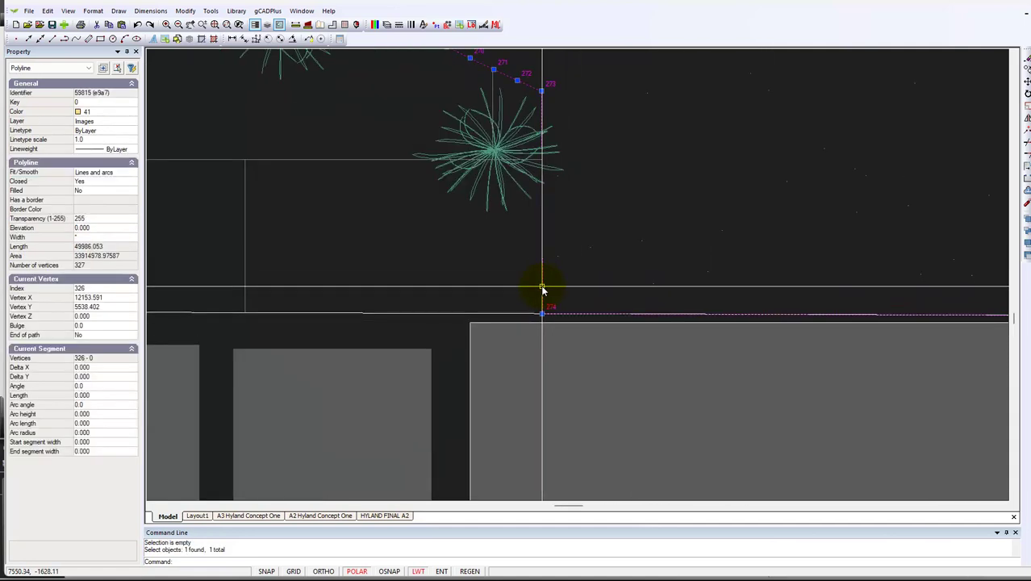
scroll(565, 270, down, 2)
scroll(823, 373, up, 1)
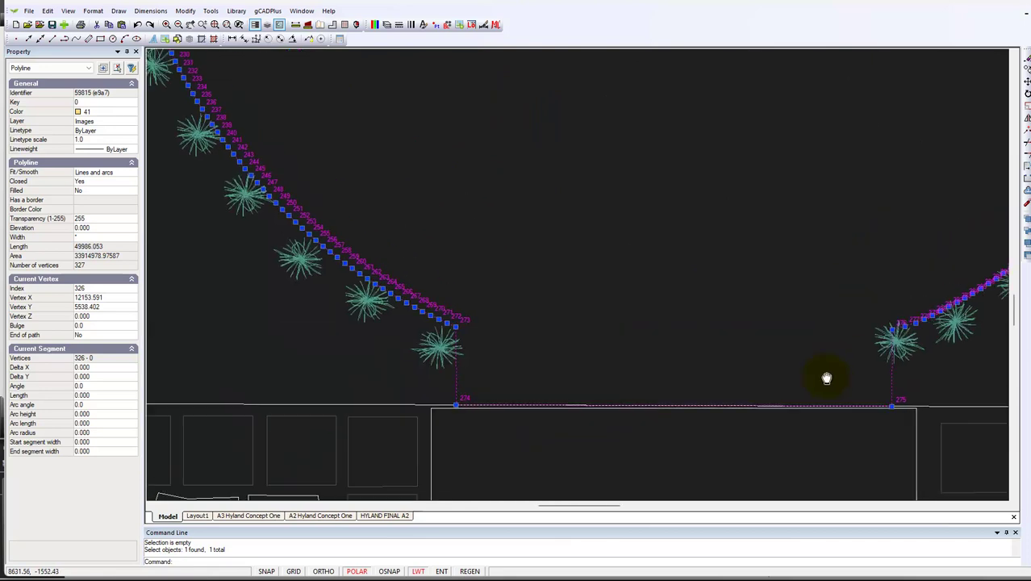
scroll(874, 358, down, 2)
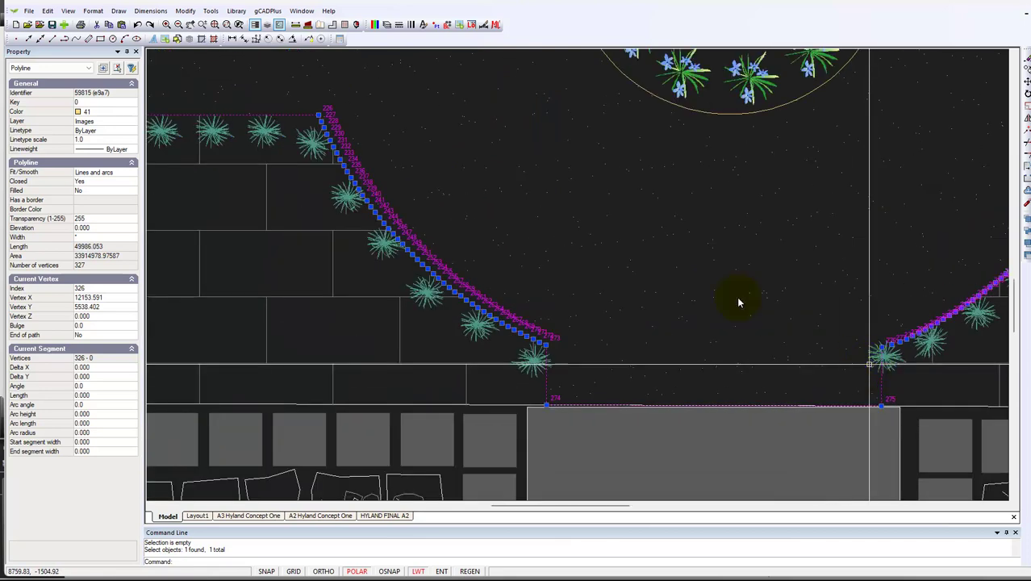
scroll(826, 246, down, 1)
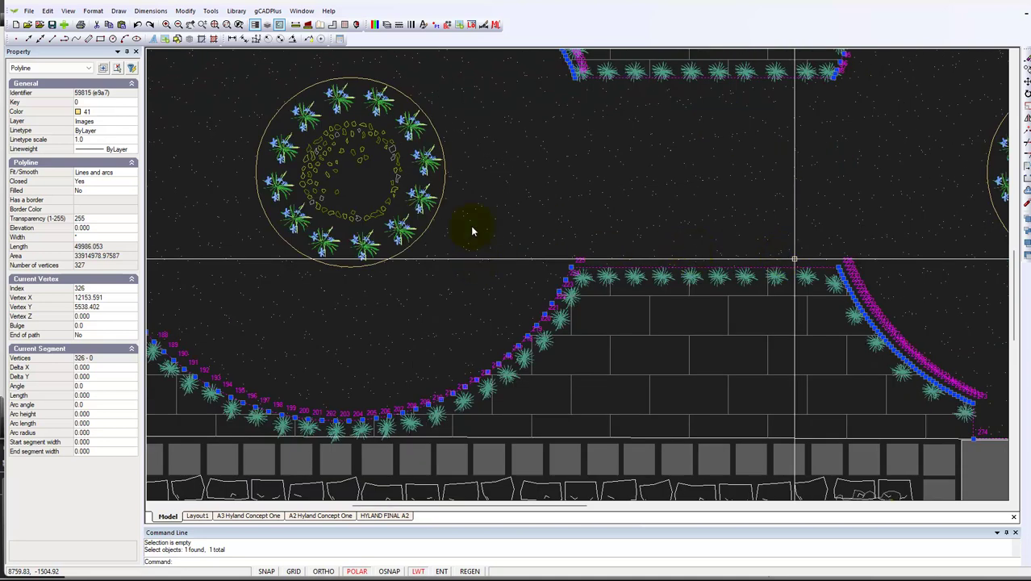
scroll(327, 395, down, 1)
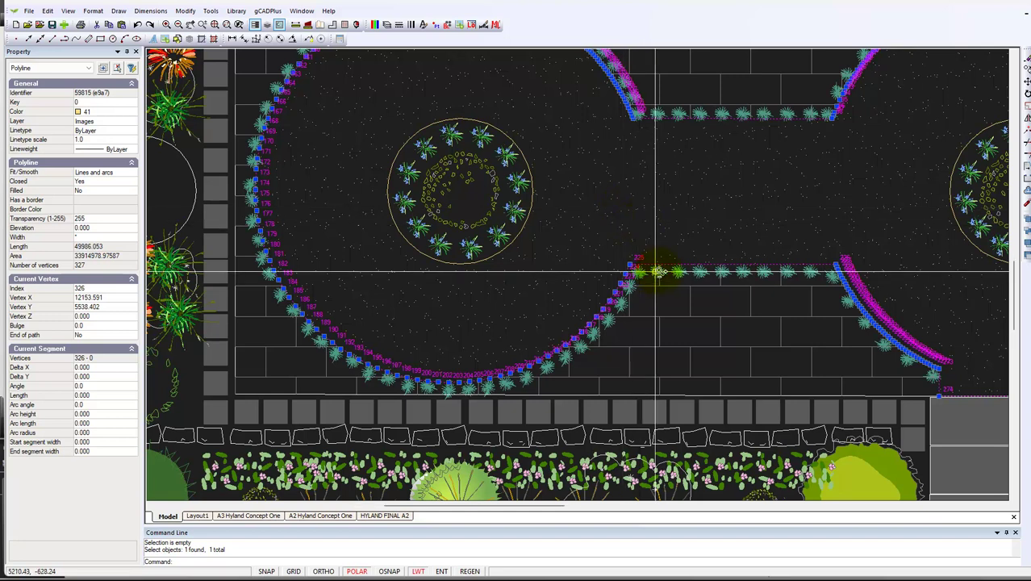
scroll(657, 272, up, 1)
scroll(510, 411, up, 5)
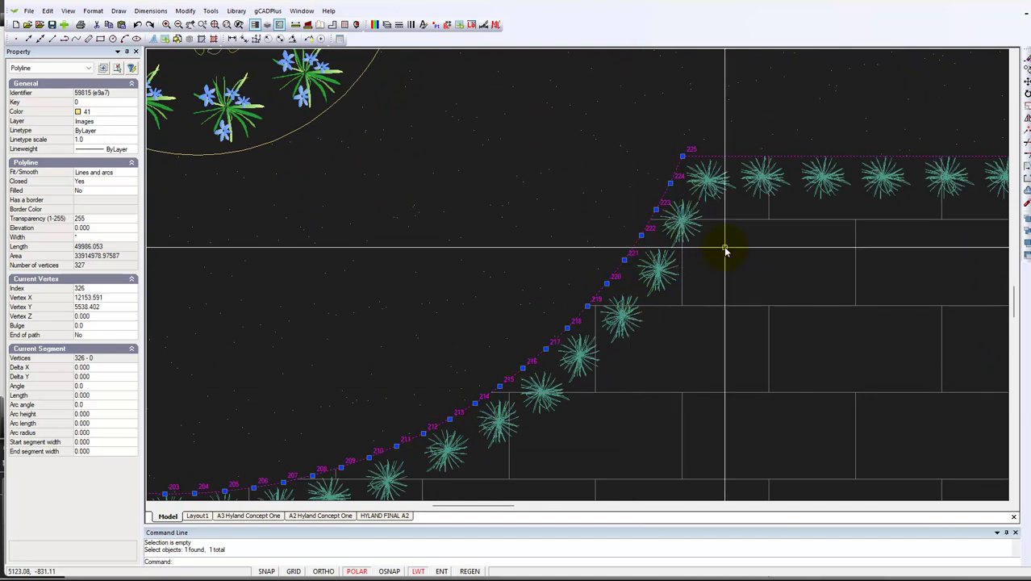
scroll(727, 248, down, 1)
scroll(725, 250, down, 1)
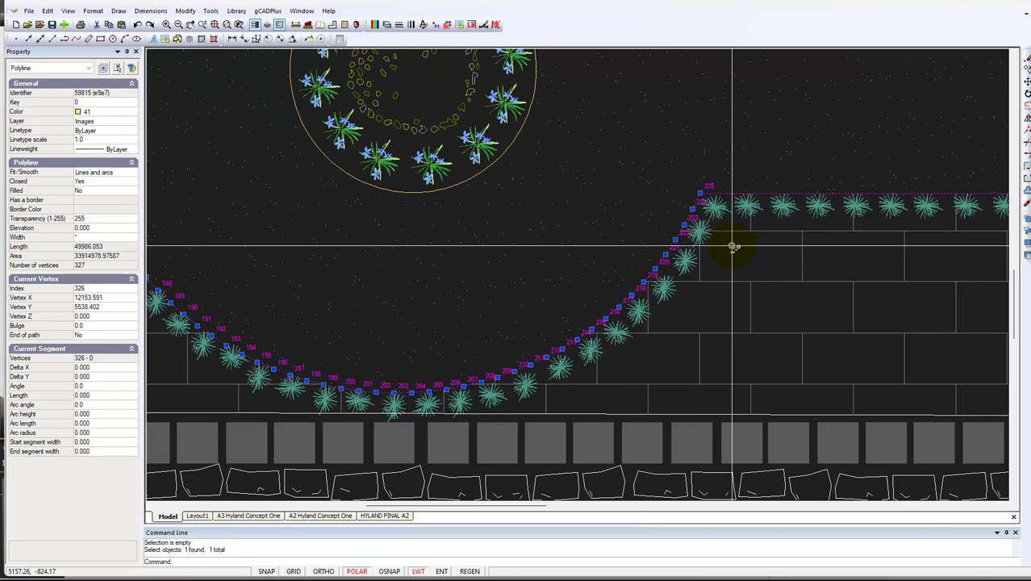
scroll(739, 249, down, 1)
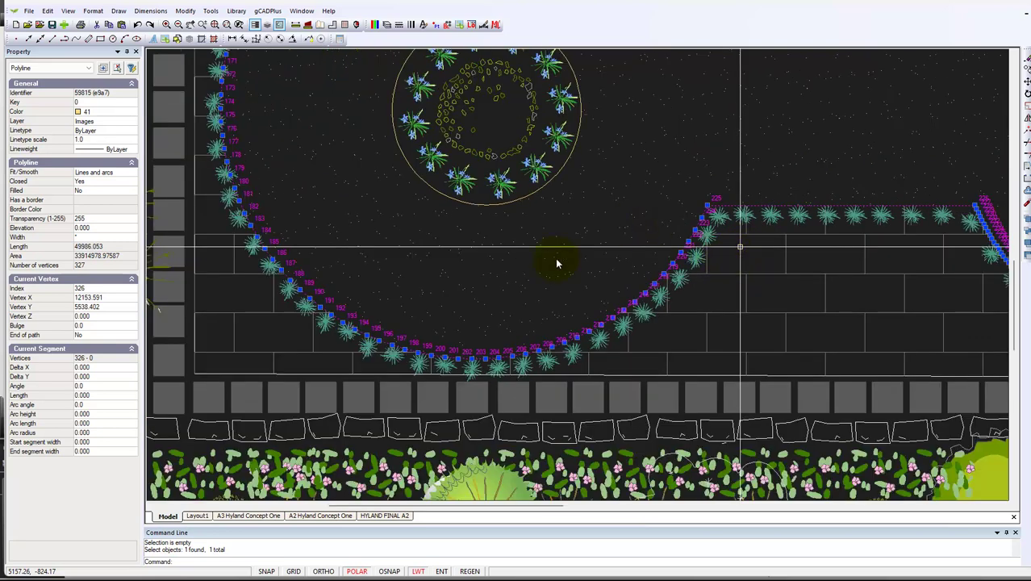
scroll(556, 263, down, 2)
middle_drag(421, 240, 432, 395)
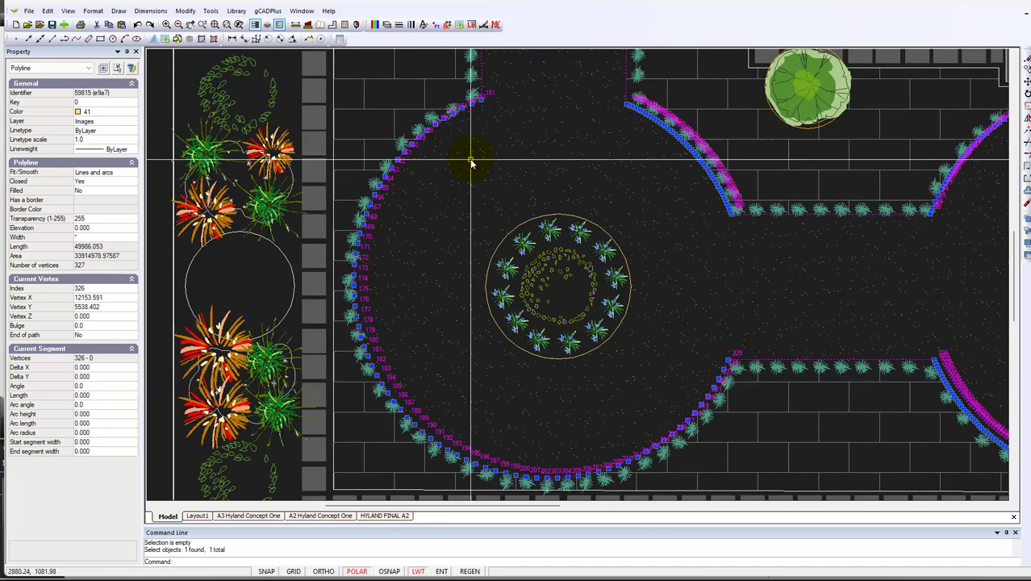
Start a new polyline at vertex 151 at the top of the paved circle.
click(119, 11)
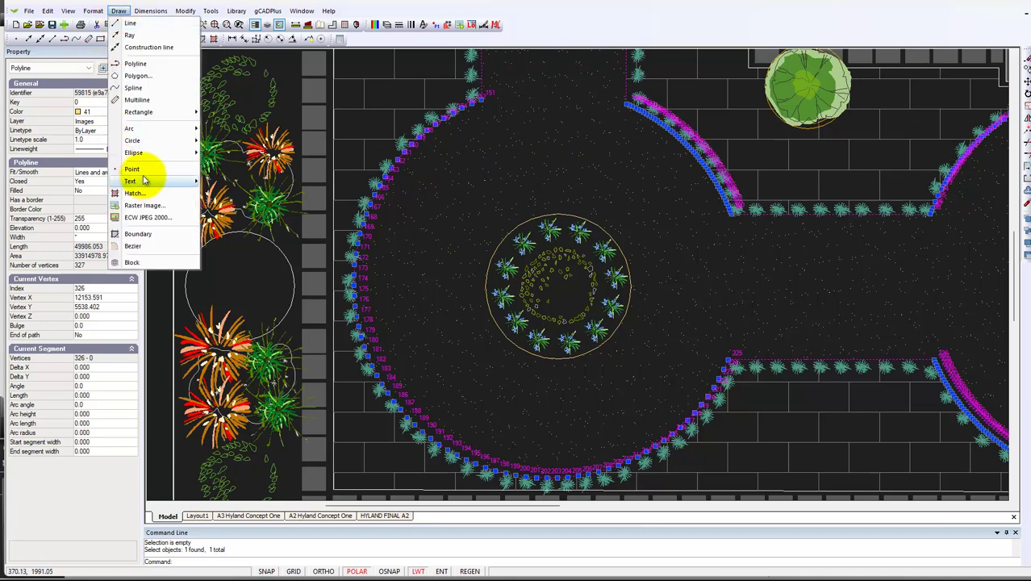
mouse_move(171, 153)
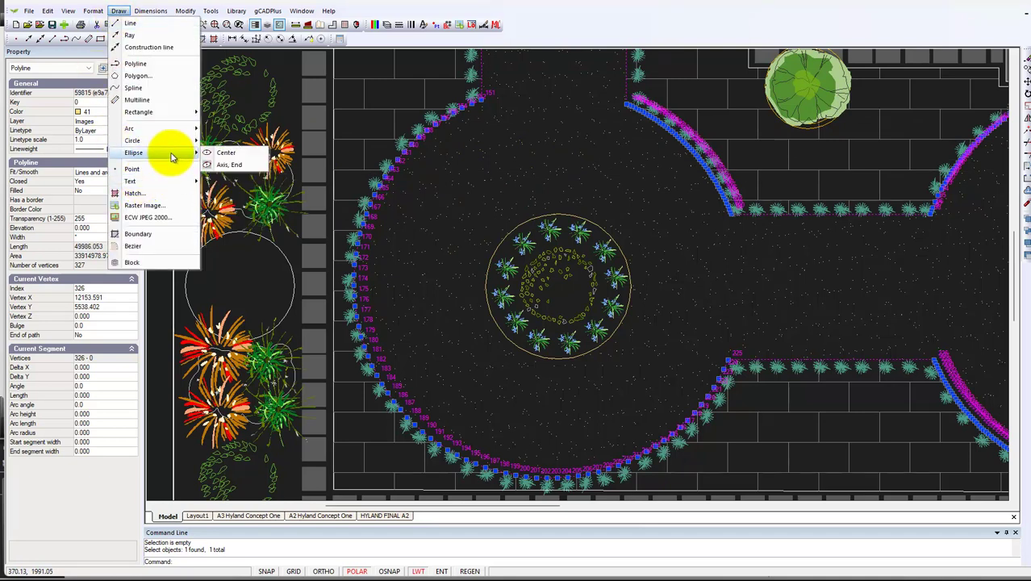
click(137, 63)
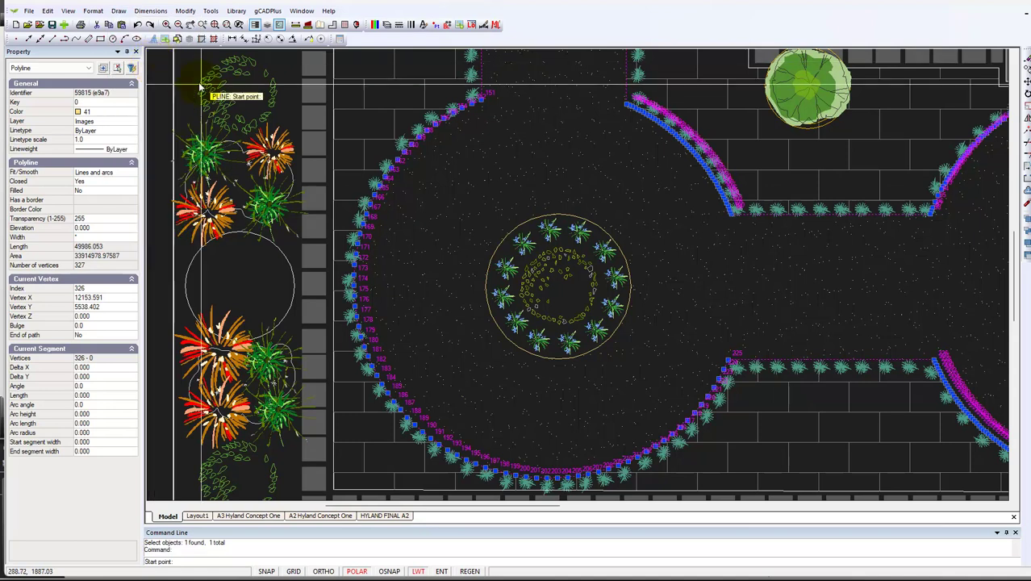
click(484, 105)
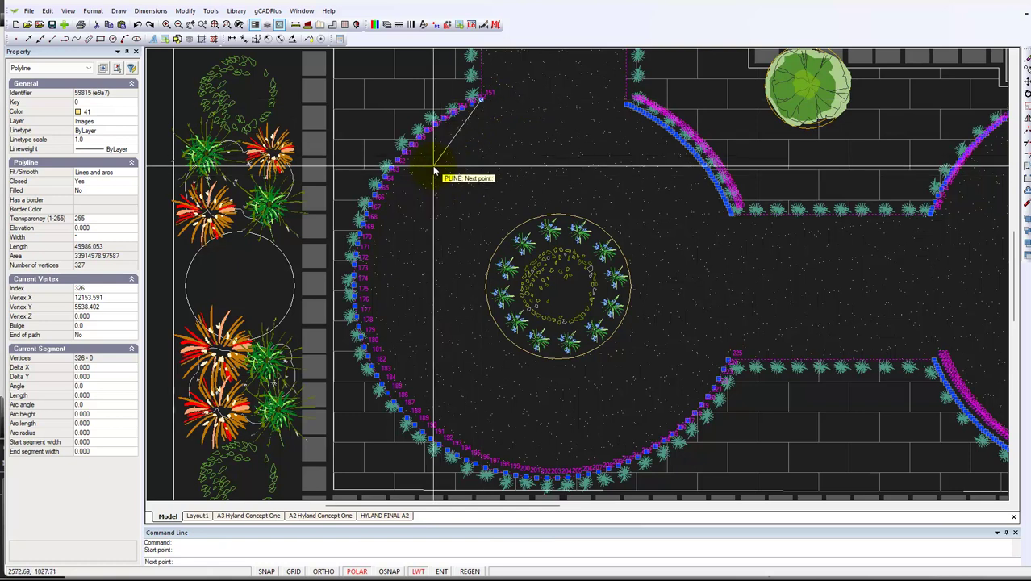
Set the new polyline's colour to Red in the Property panel.
click(132, 112)
click(132, 112)
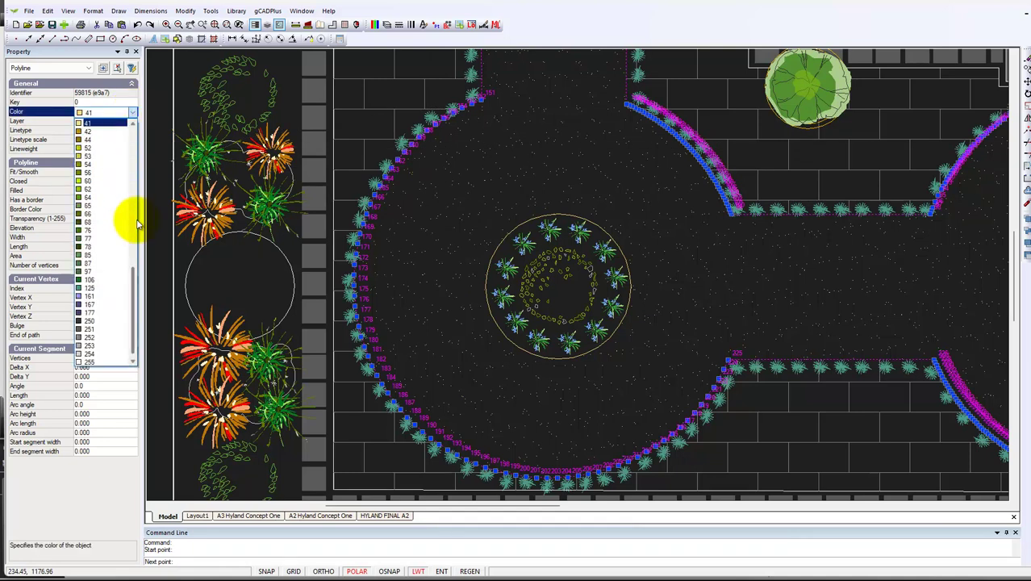
drag(135, 316, 116, 149)
click(90, 140)
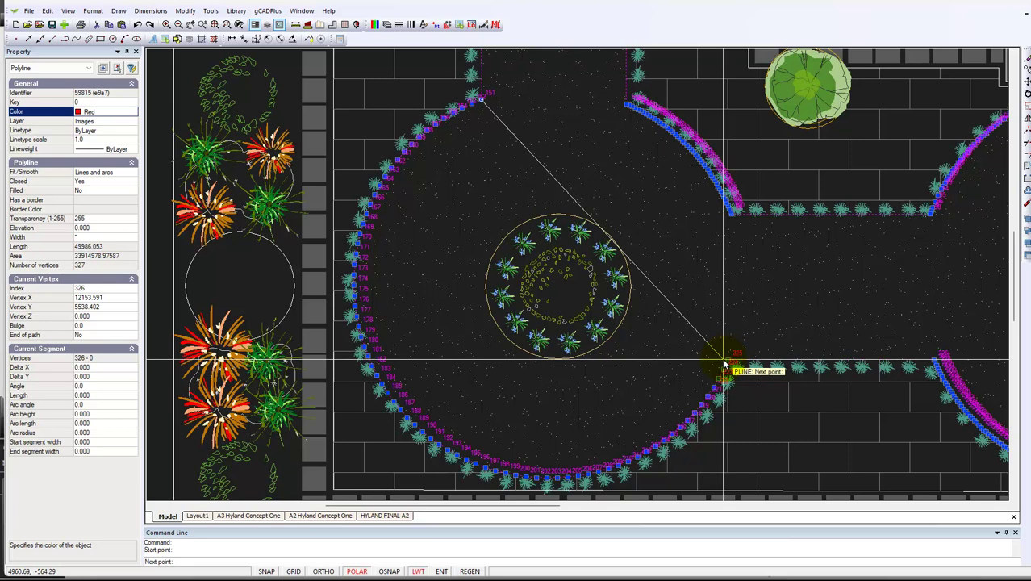
Draw one arc segment to vertex 328 at the right-hand path opening and finish the polyline.
right_click(482, 194)
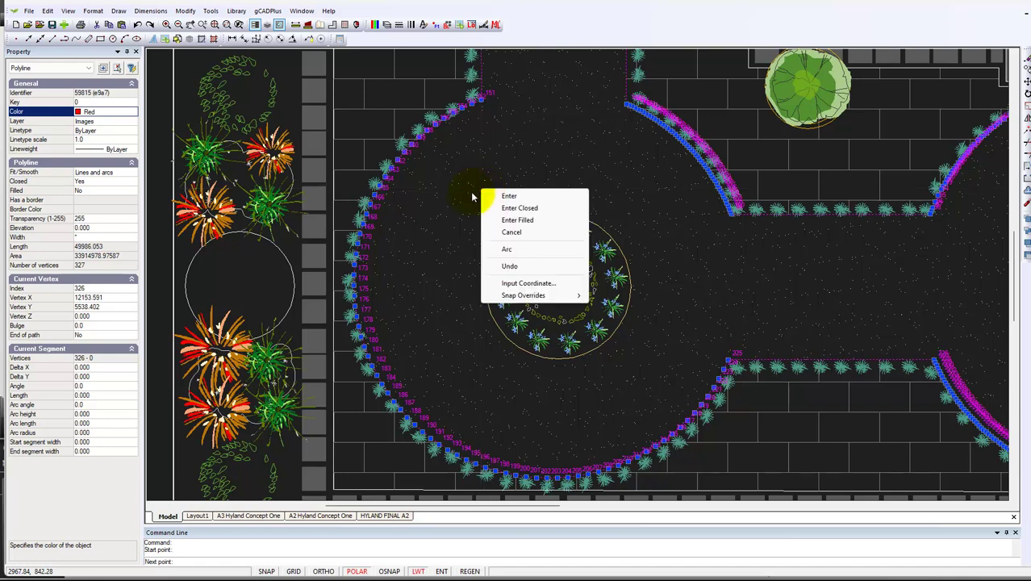
click(515, 249)
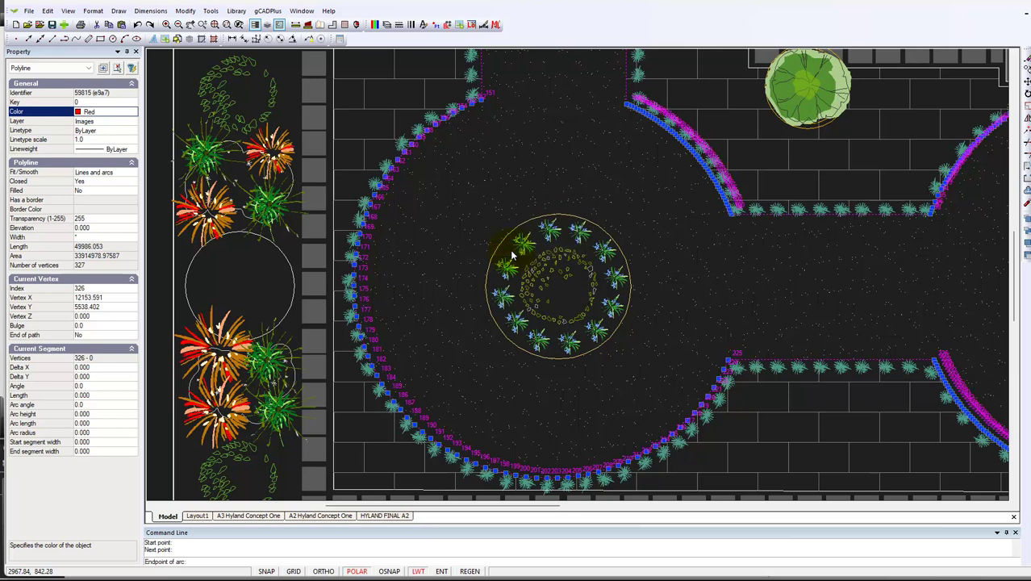
click(728, 361)
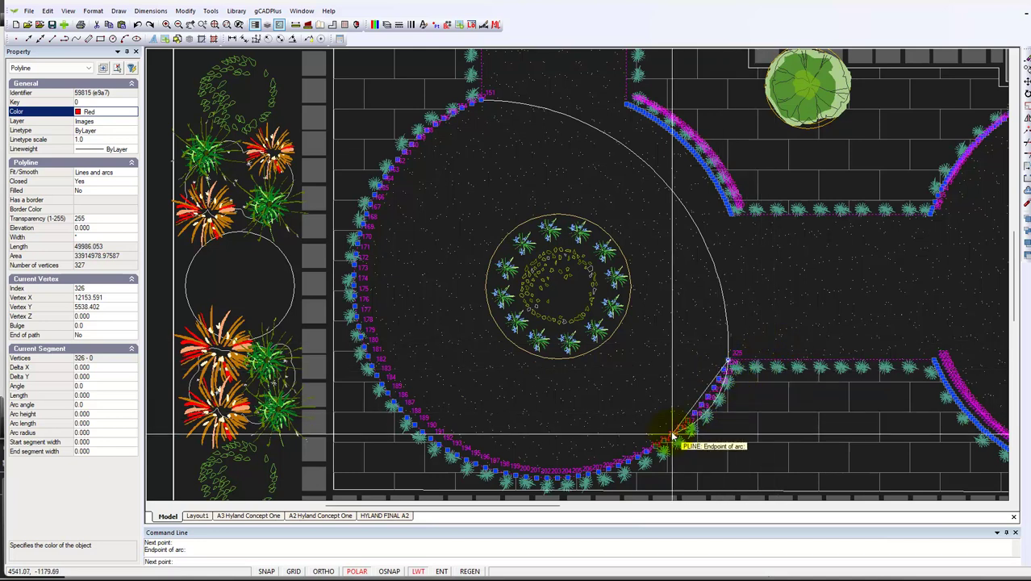
right_click(743, 405)
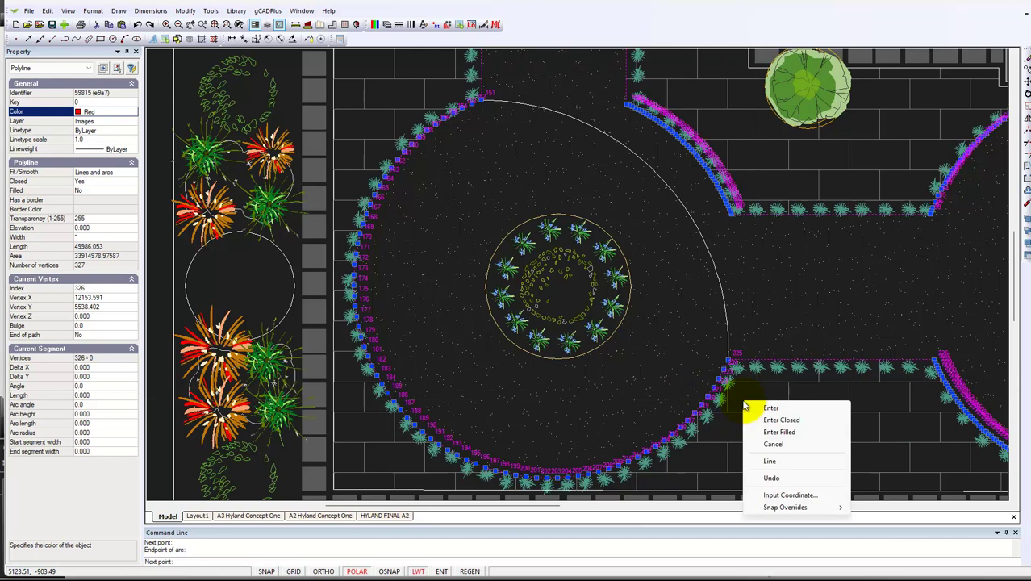
click(772, 409)
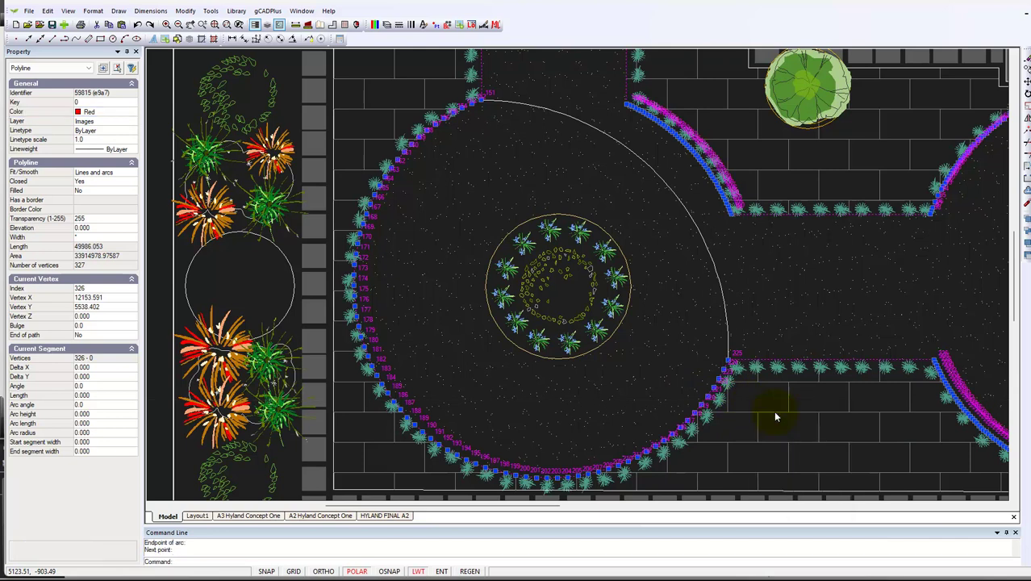
Select the new red arc together with the old polyline.
click(628, 248)
click(697, 236)
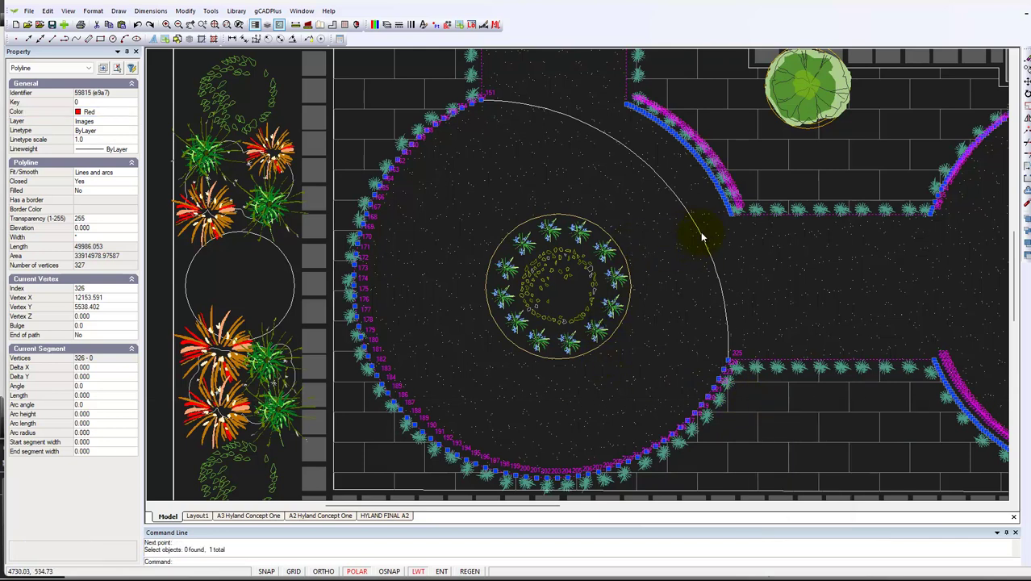
click(706, 245)
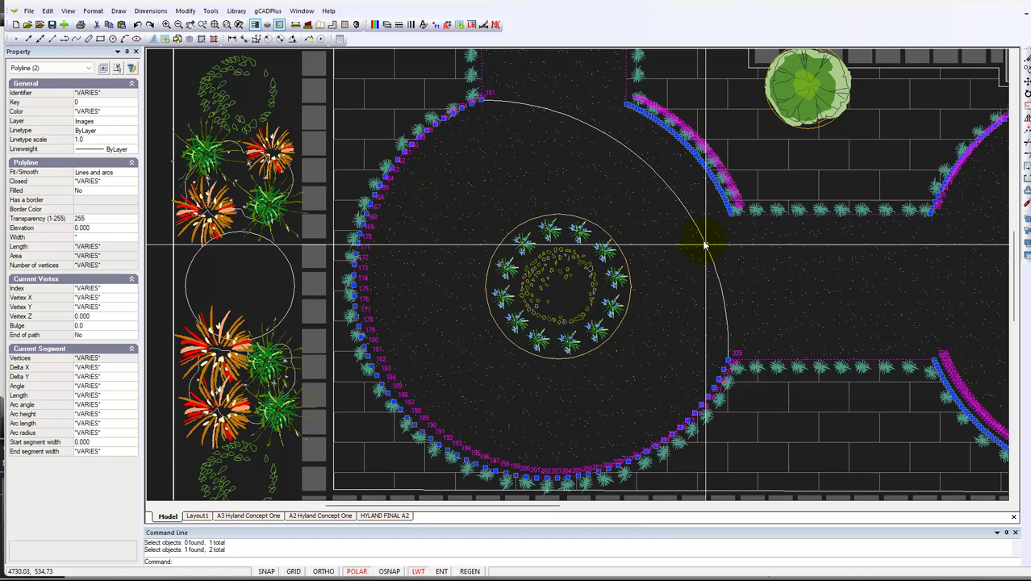
click(706, 244)
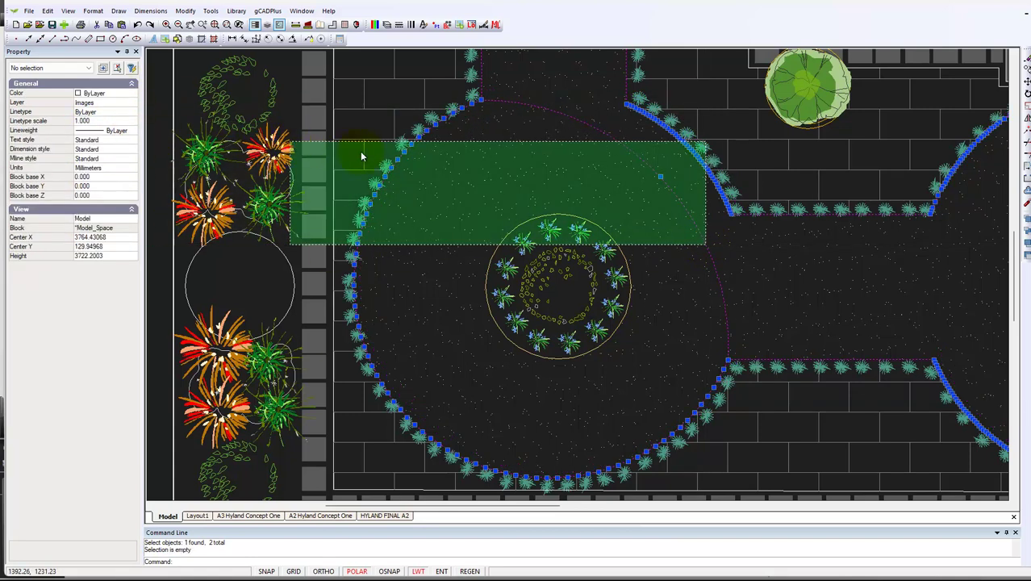
key(Escape)
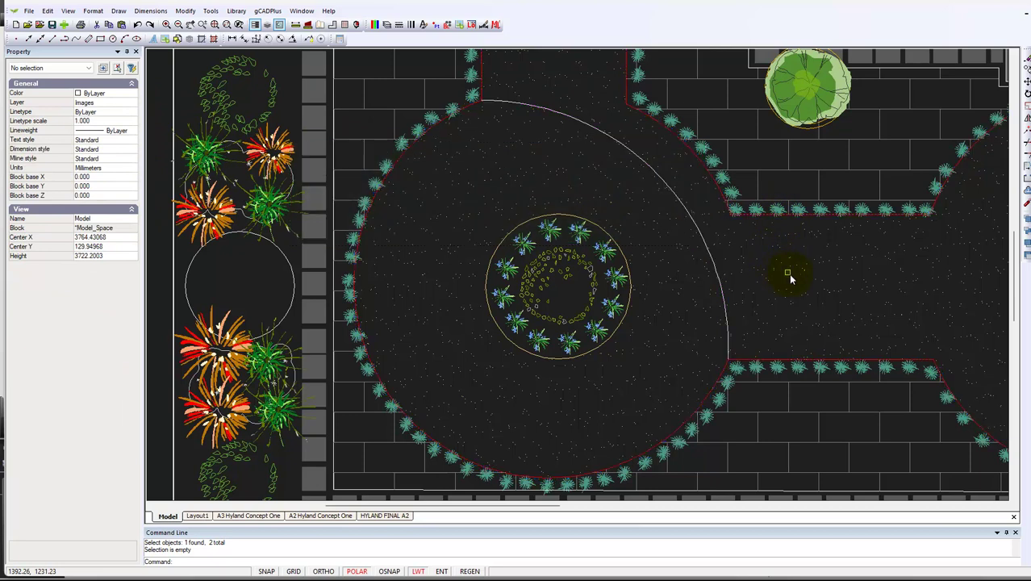
click(713, 261)
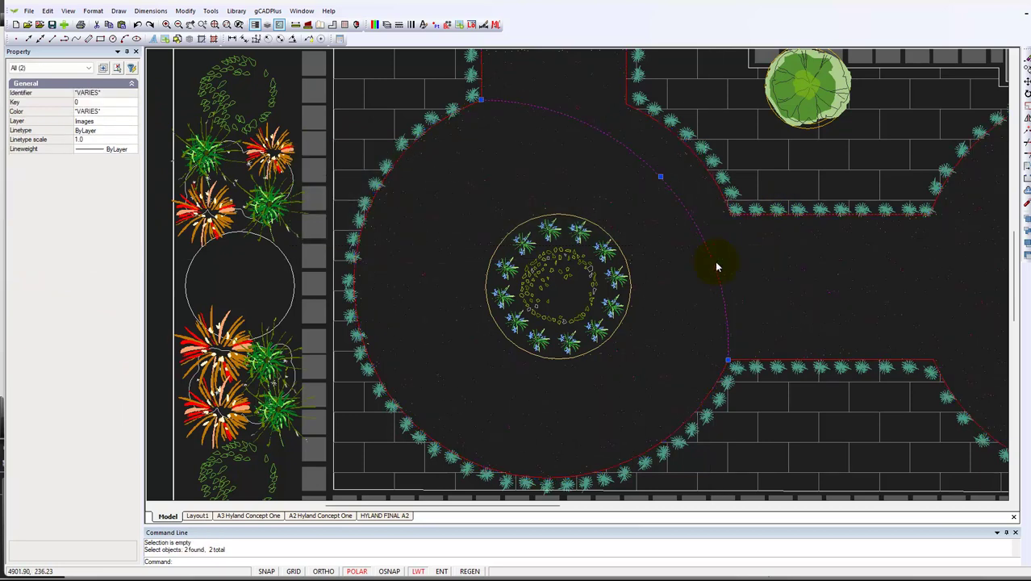
click(716, 261)
click(780, 301)
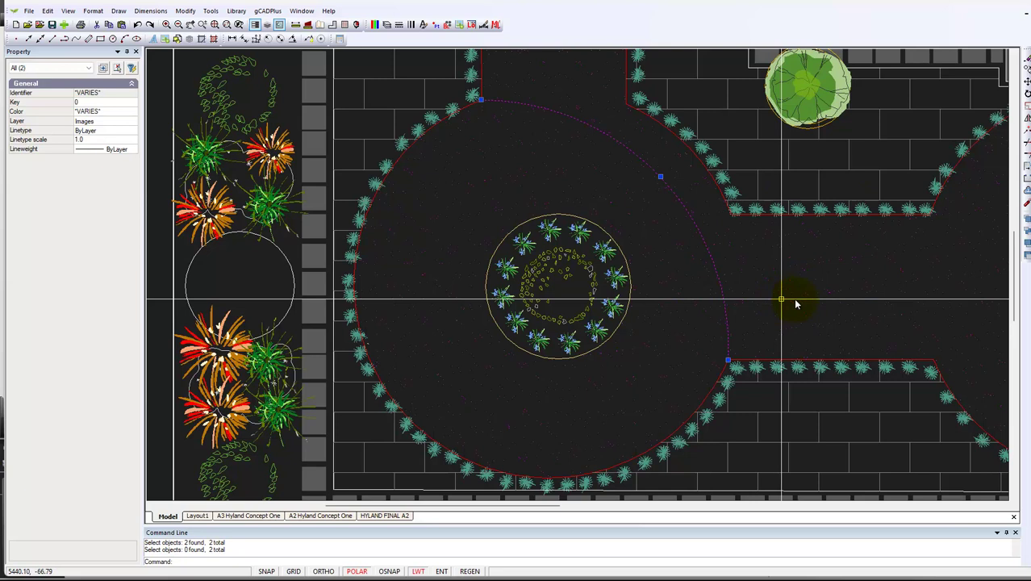
key(Escape)
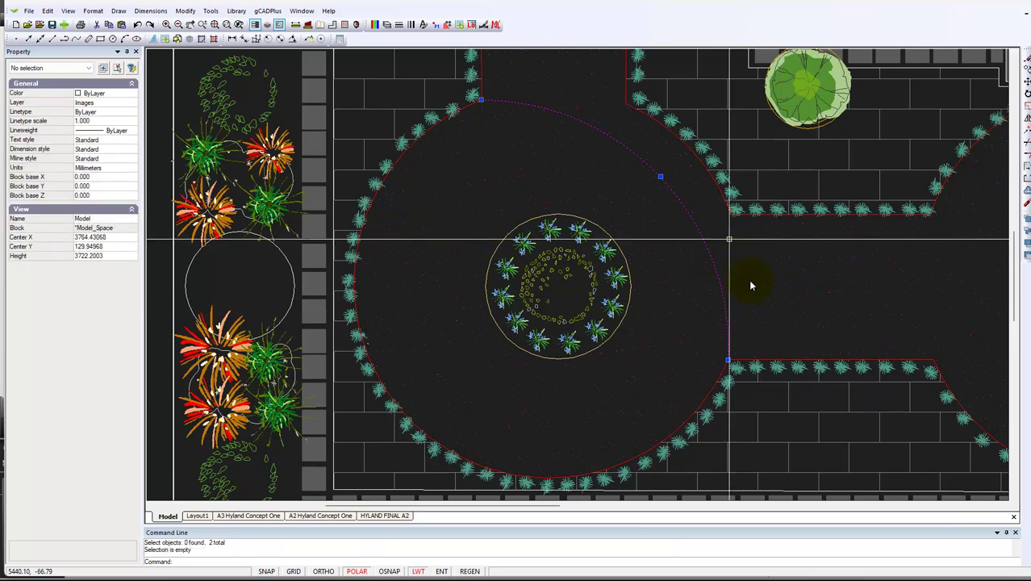
click(748, 274)
click(716, 264)
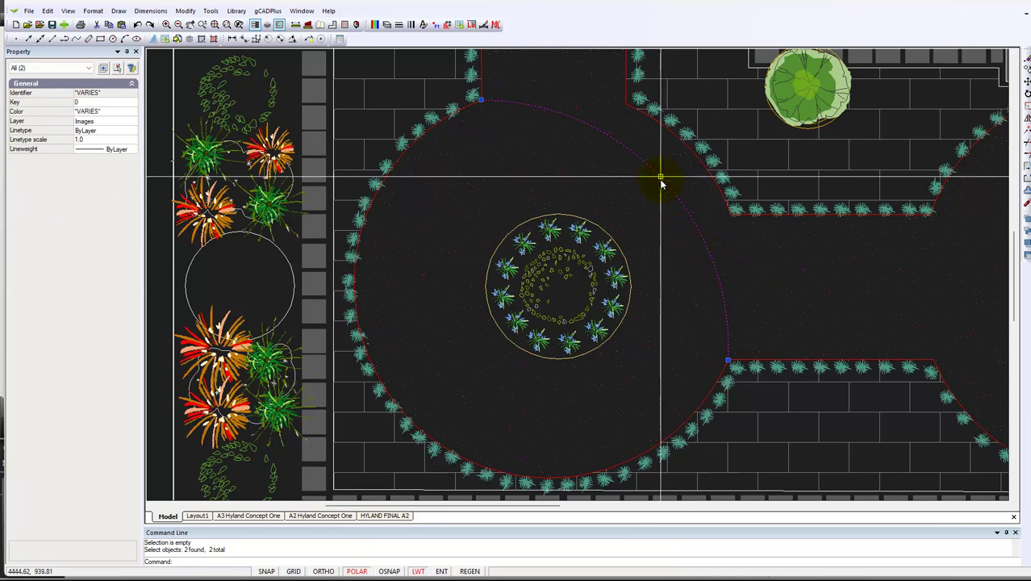
Drag the arc's midpoint grip to the lower-left paving edge so it sweeps around the circle.
click(660, 177)
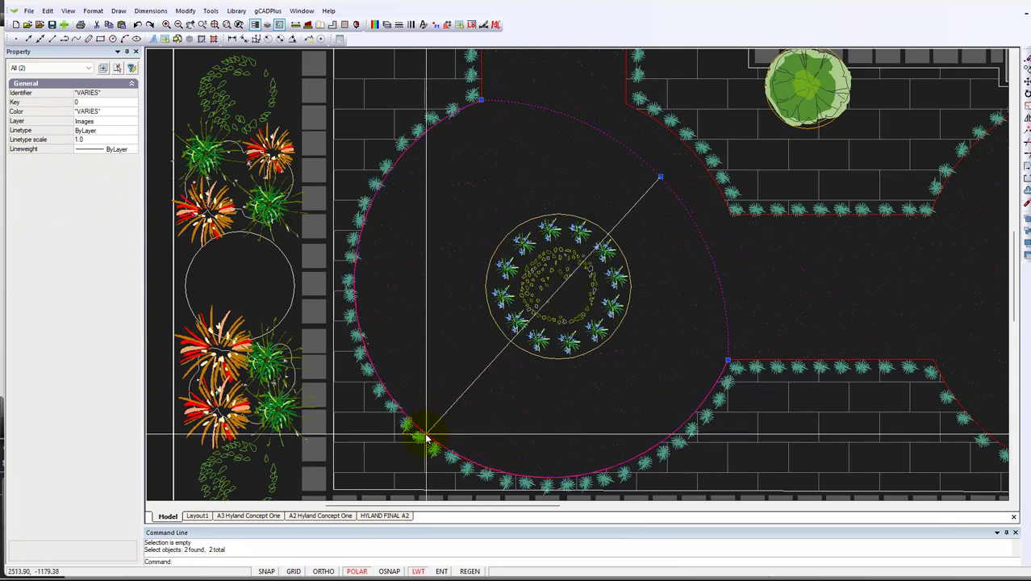
key(Escape)
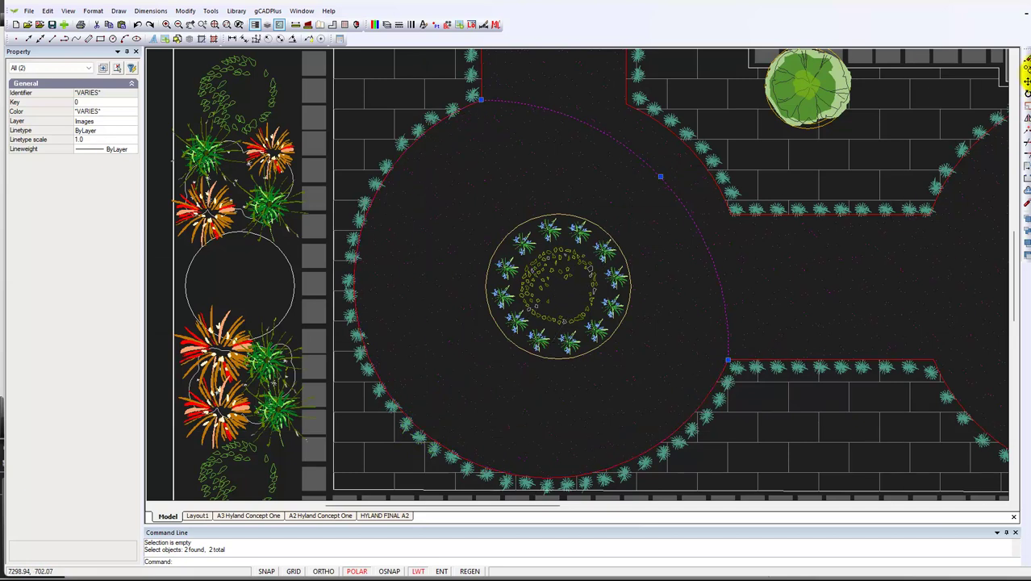
click(660, 176)
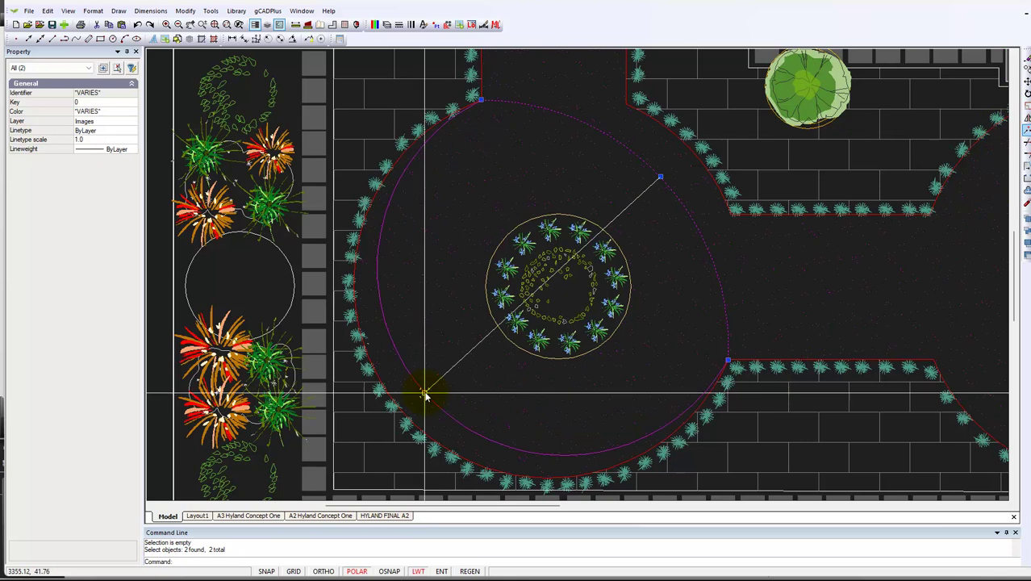
click(453, 442)
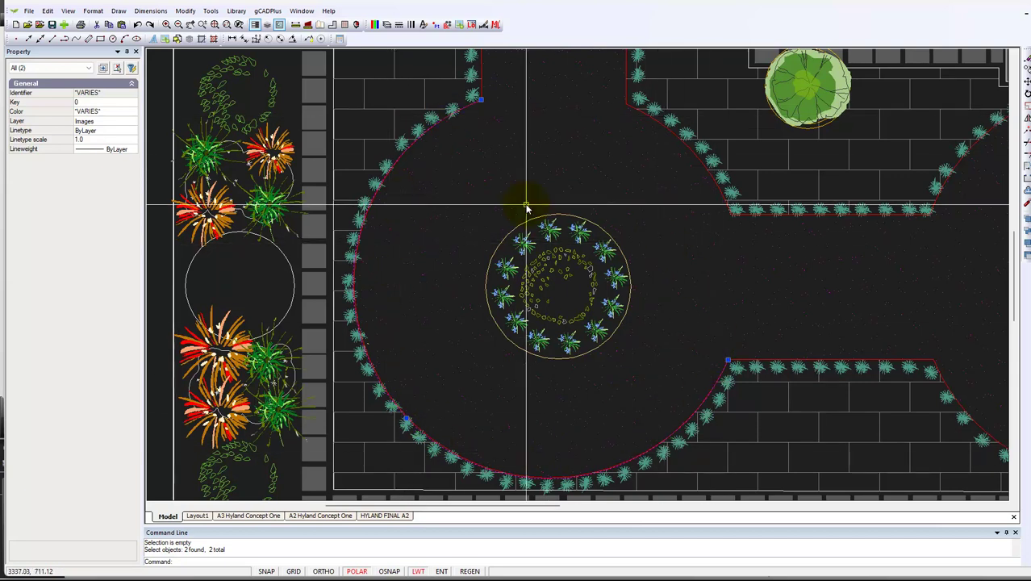
key(Escape)
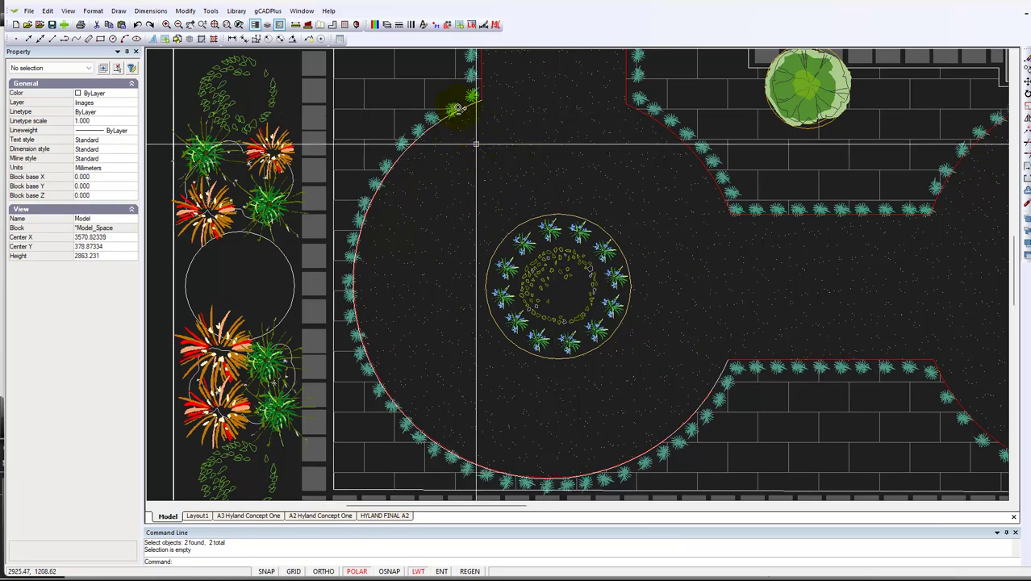
Zoom in at the arc's top end and select only the original 327-vertex red polyline.
scroll(457, 107, up, 1)
scroll(458, 110, up, 1)
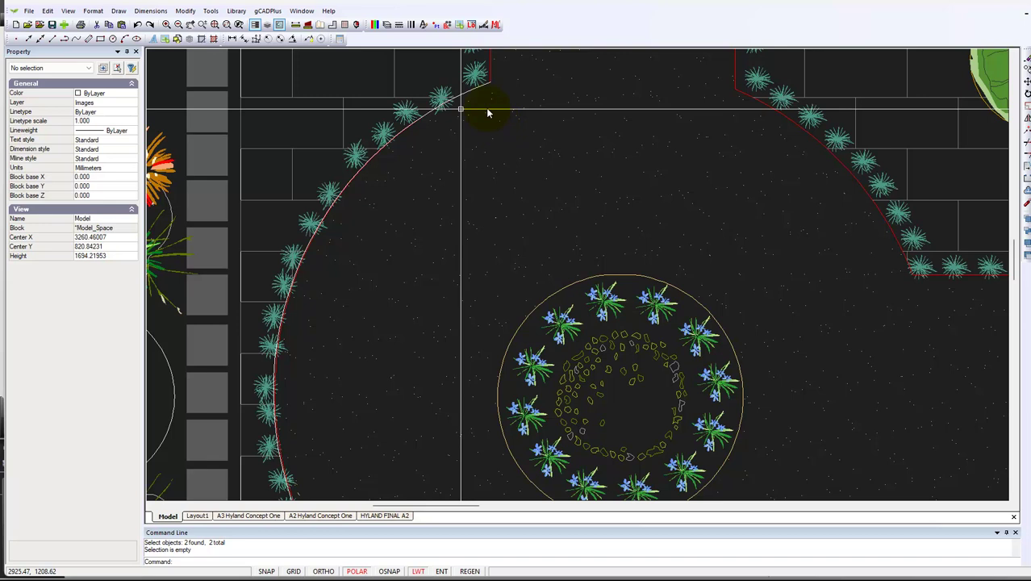
scroll(487, 113, up, 1)
click(461, 91)
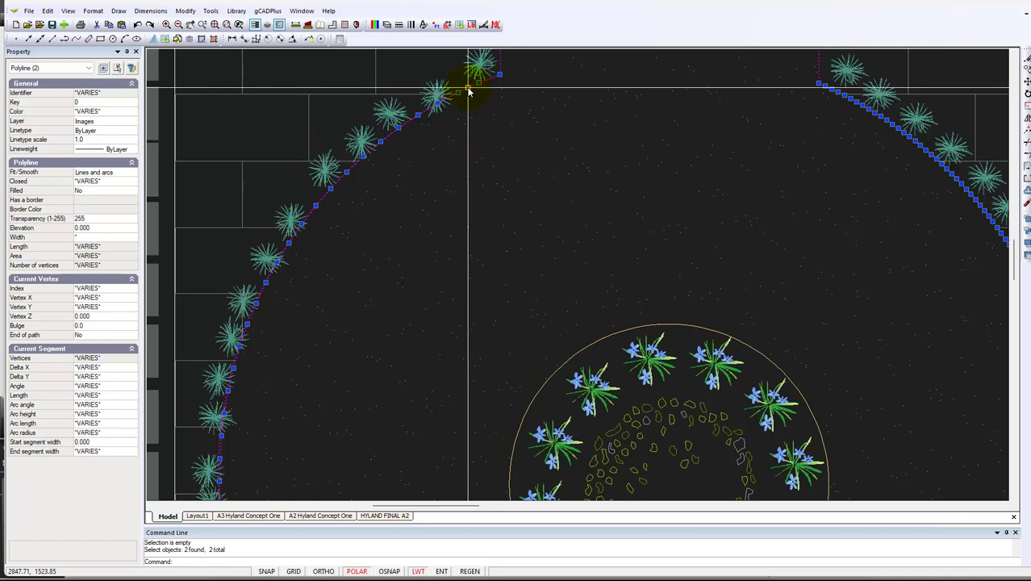
click(467, 92)
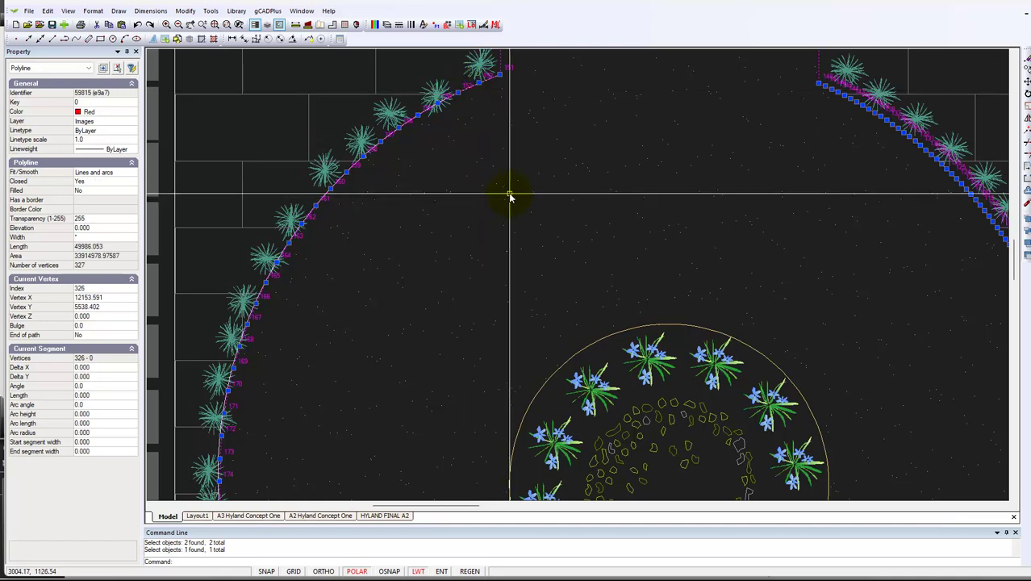
scroll(511, 194, down, 2)
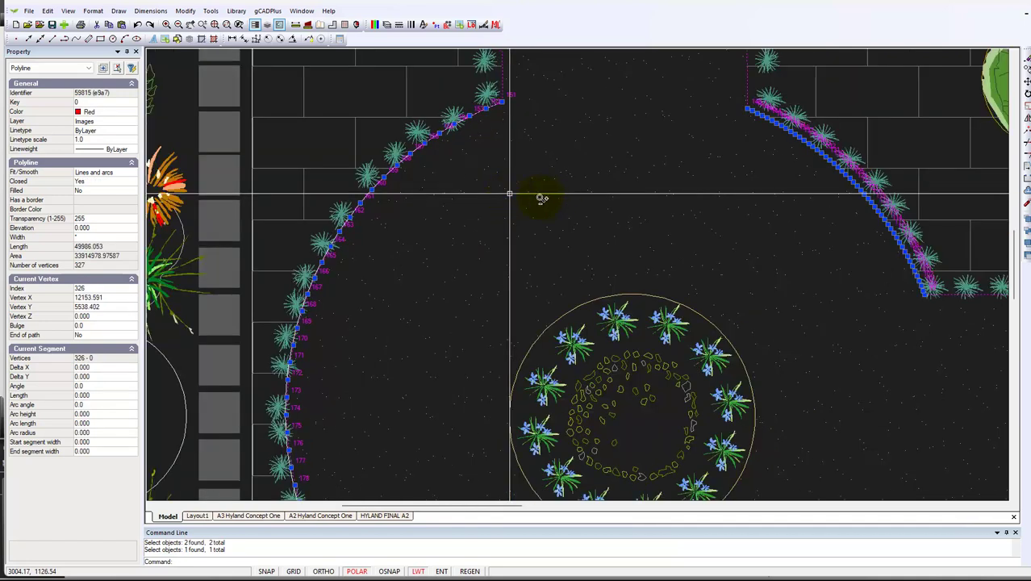
scroll(508, 130, down, 1)
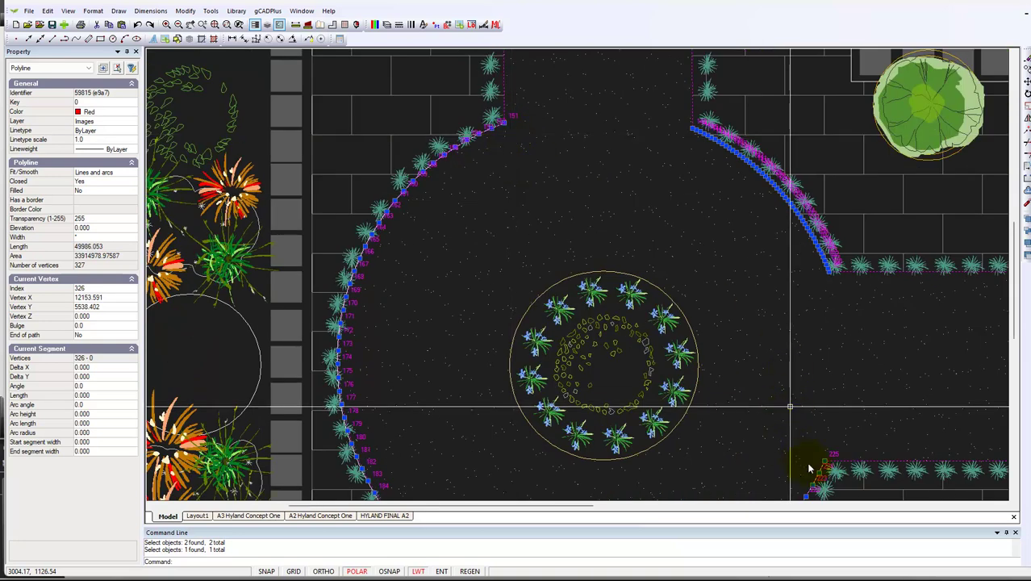
scroll(501, 123, down, 2)
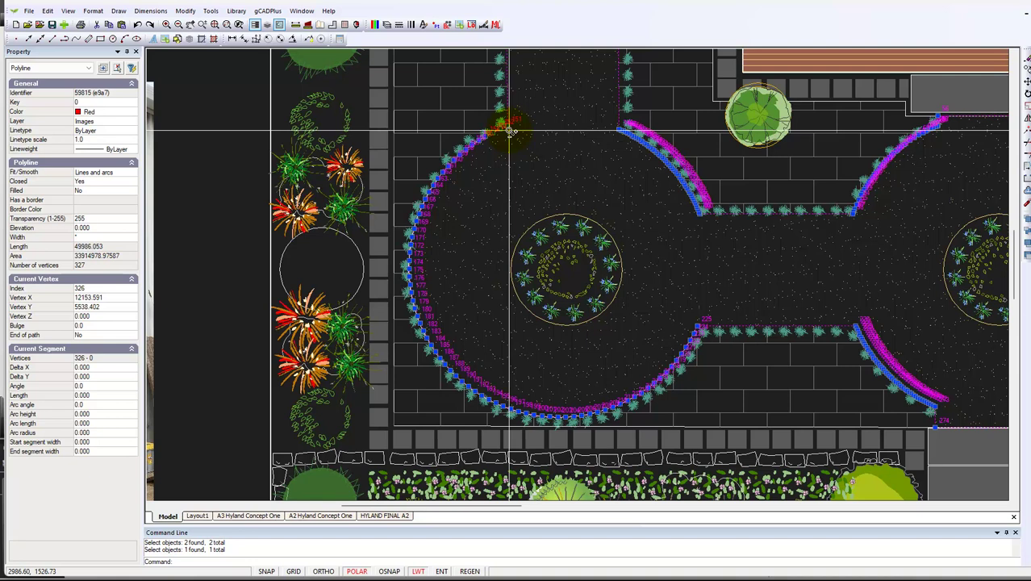
scroll(521, 137, up, 2)
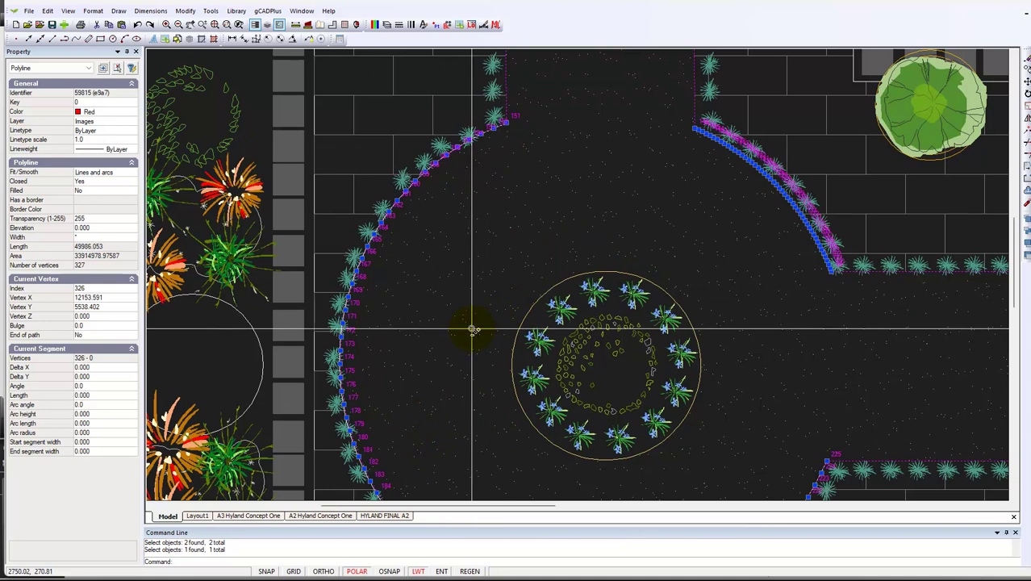
scroll(473, 330, down, 1)
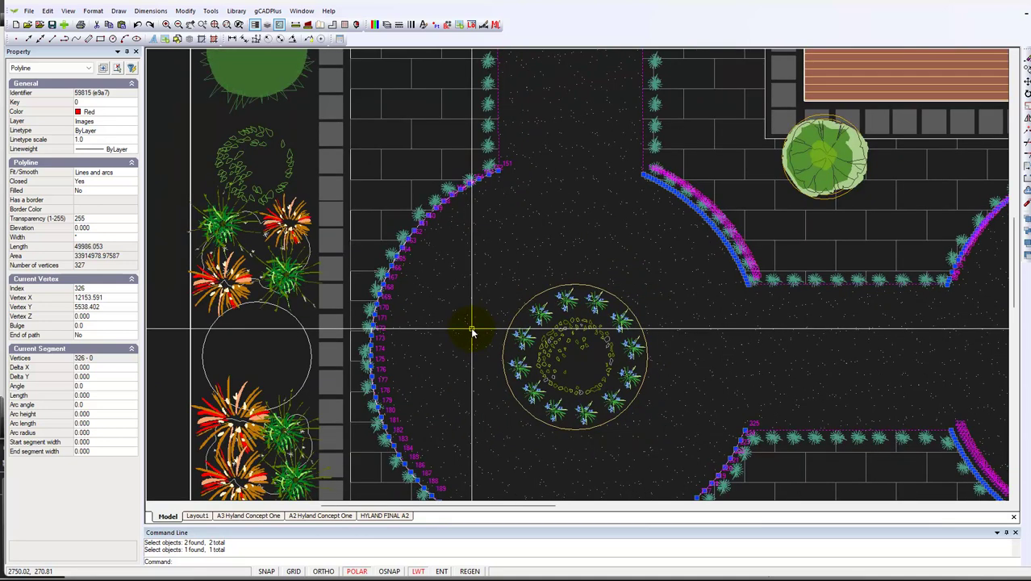